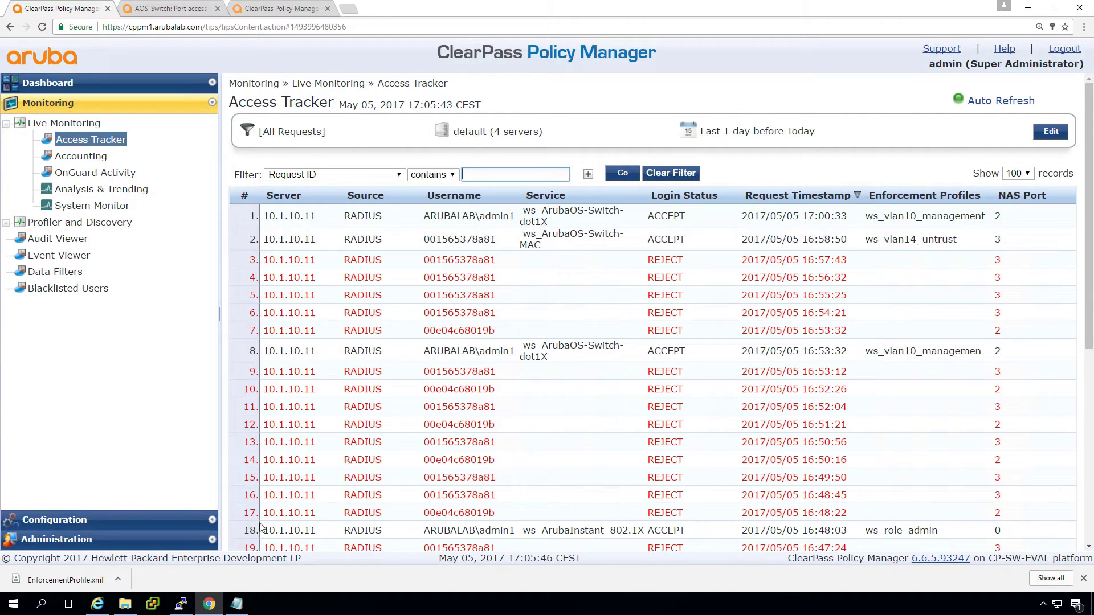
Review ws_ArubaOS-Switch-MAC's VoIP Phone enforcement rule, then find the phone's unprofiled record in Endpoints
left_click(180, 603)
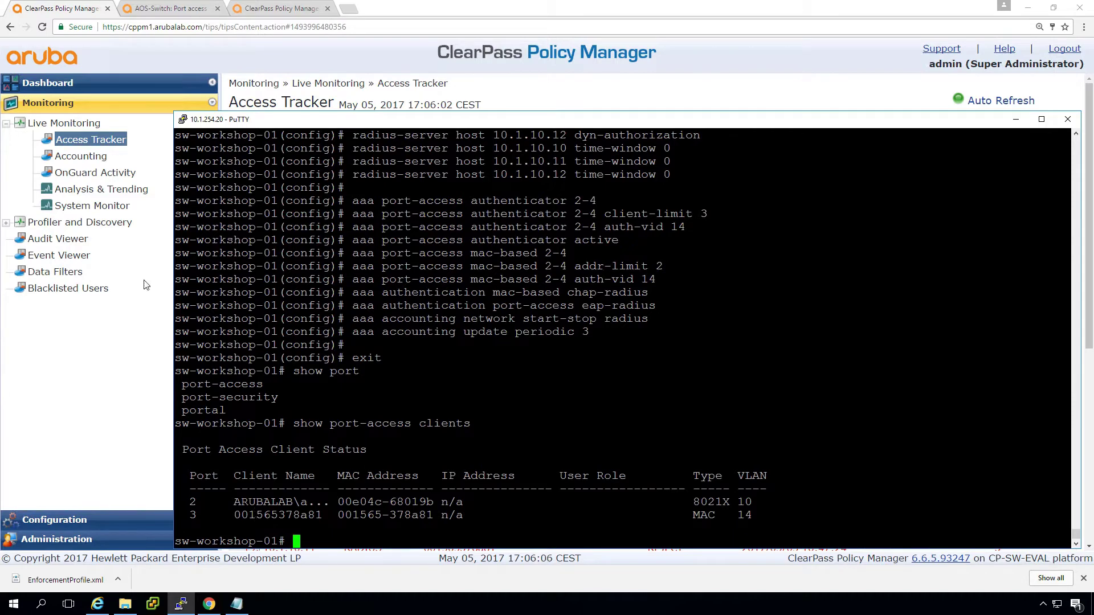
left_click(82, 144)
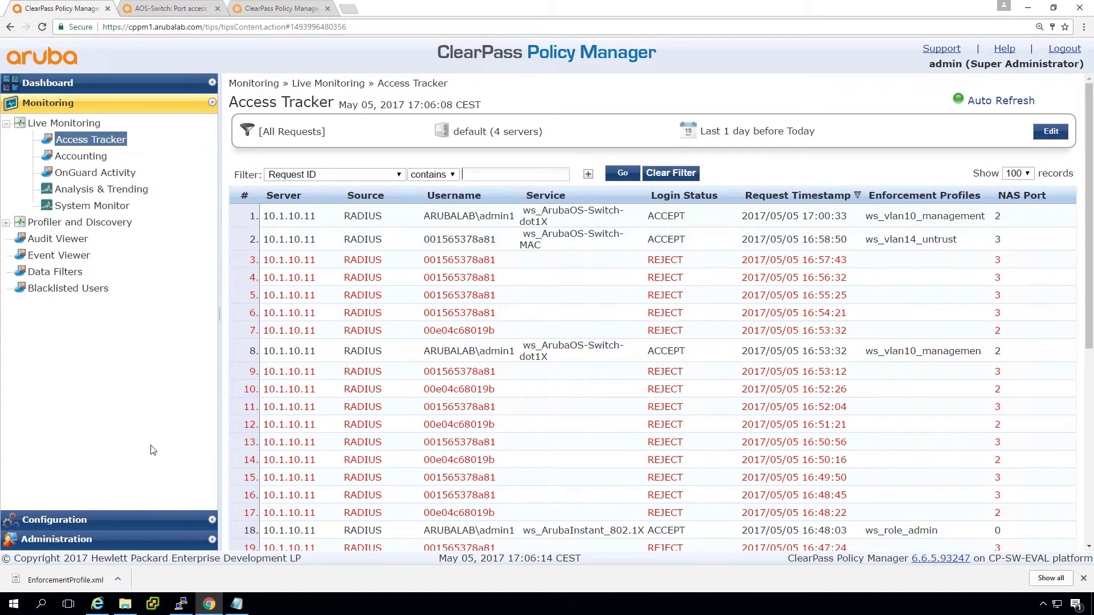
left_click(67, 520)
left_click(66, 162)
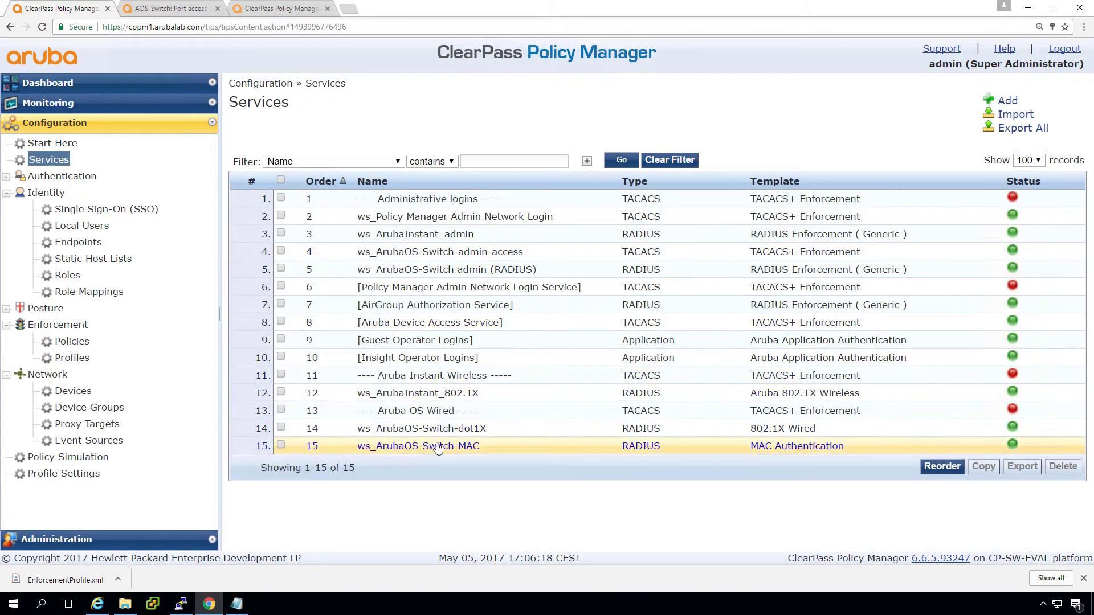
left_click(433, 447)
left_click(540, 134)
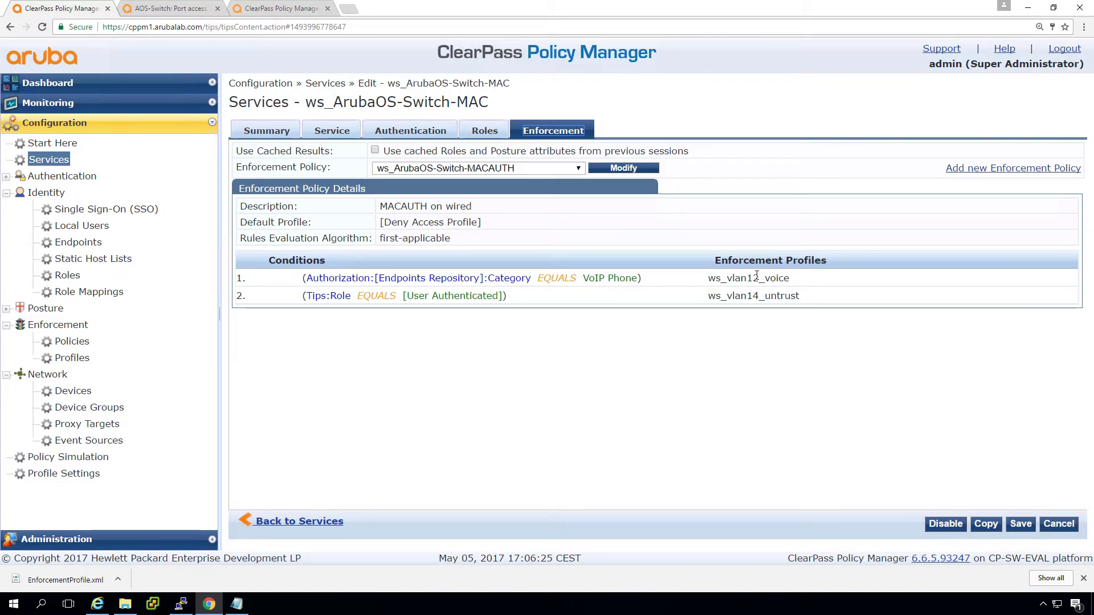
left_click(80, 243)
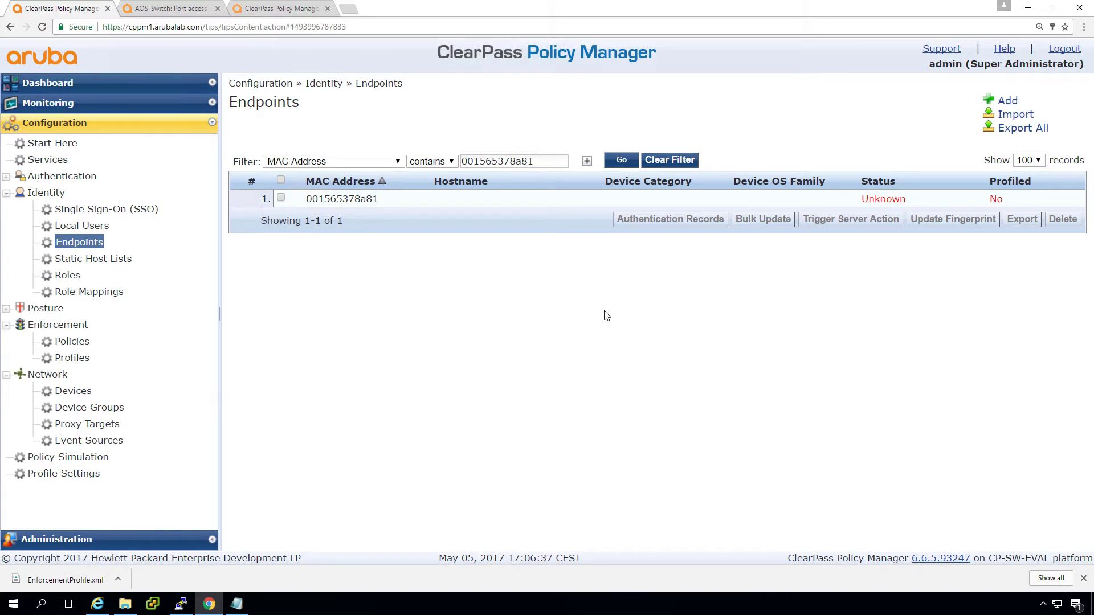
Switch to the Notepad notes showing ip helper 10.1.10.10 on VLANs 10–14
left_click(236, 607)
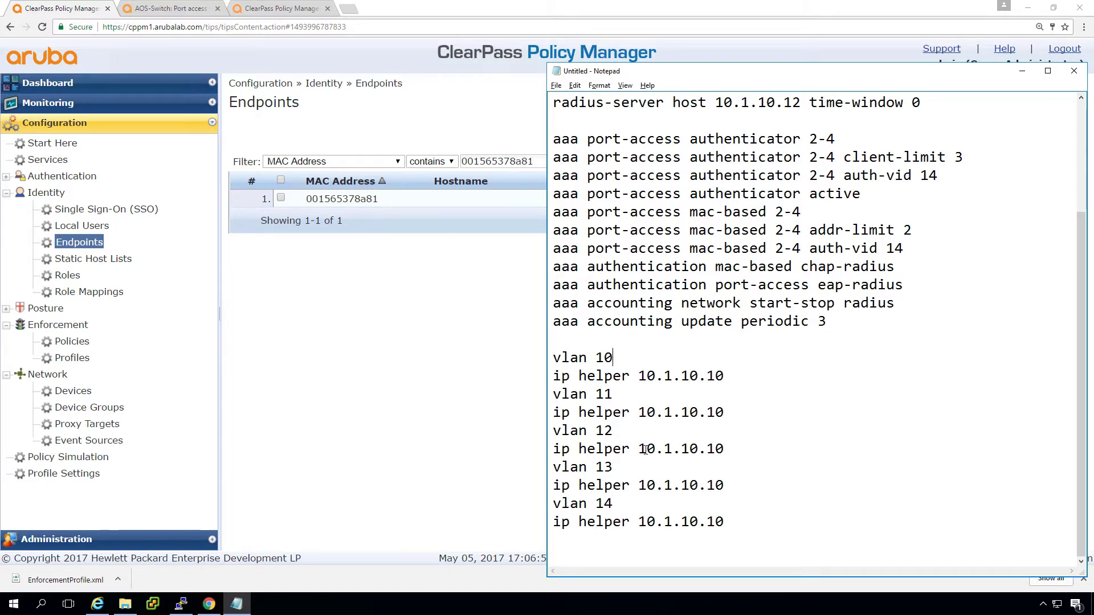
Extend the selection over the vlan 10–14 blocks with their ip helper 10.1.10.10 lines
key("shift+Down")
key("shift+Down")
key("shift+Down")
key("shift+Down")
key("shift+Down")
key("shift+Down")
key("shift+Down")
key("shift+Down")
key("shift+Down")
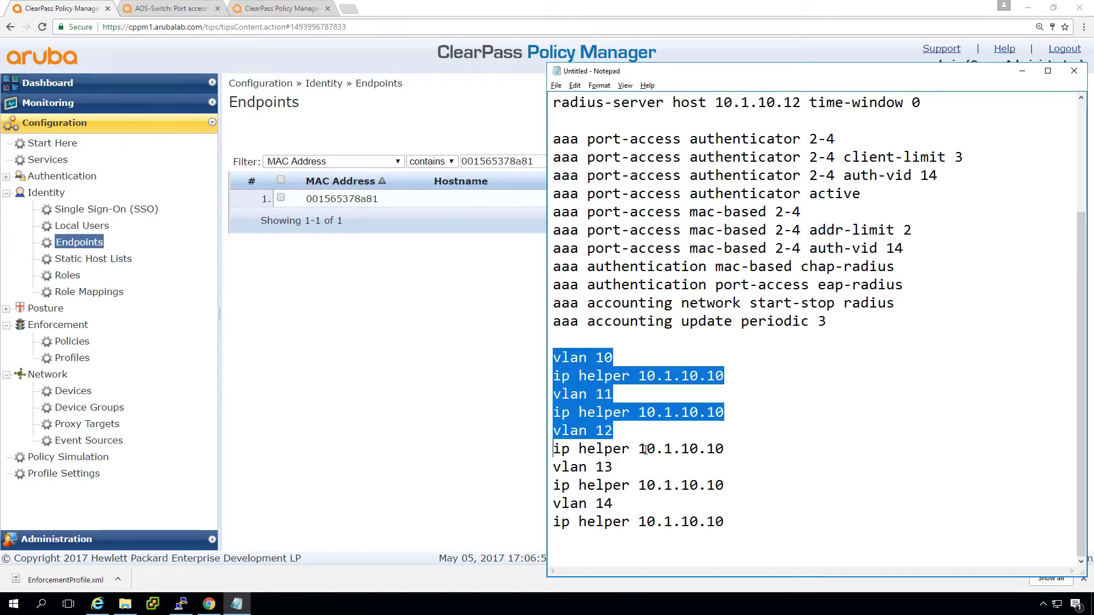
key("shift+Down")
key("shift+Down")
key("ctrl+c")
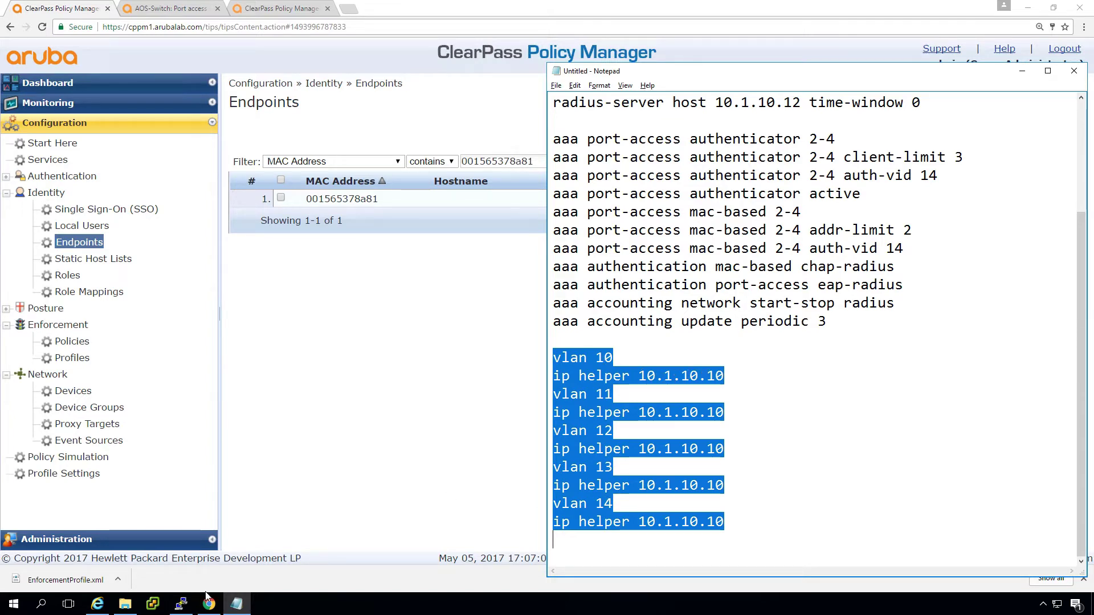
In PuTTY, enter configure terminal and paste the ip helper 10.1.10.10 lines for VLANs 10–14
left_click(181, 603)
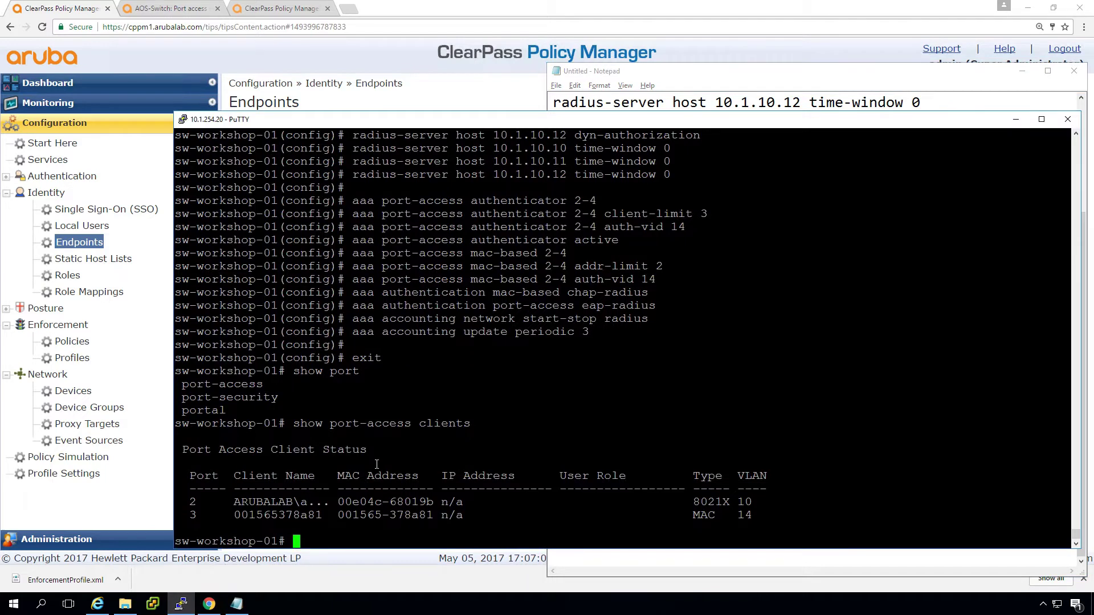
type("conf")
key("Tab")
type("t")
key("Return")
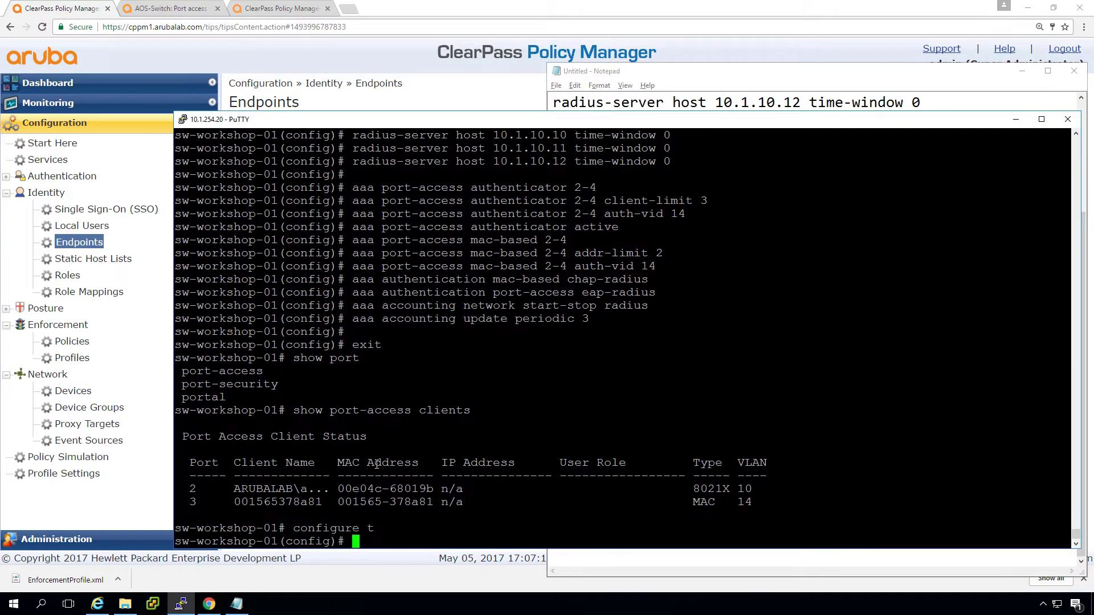
right_click(376, 464)
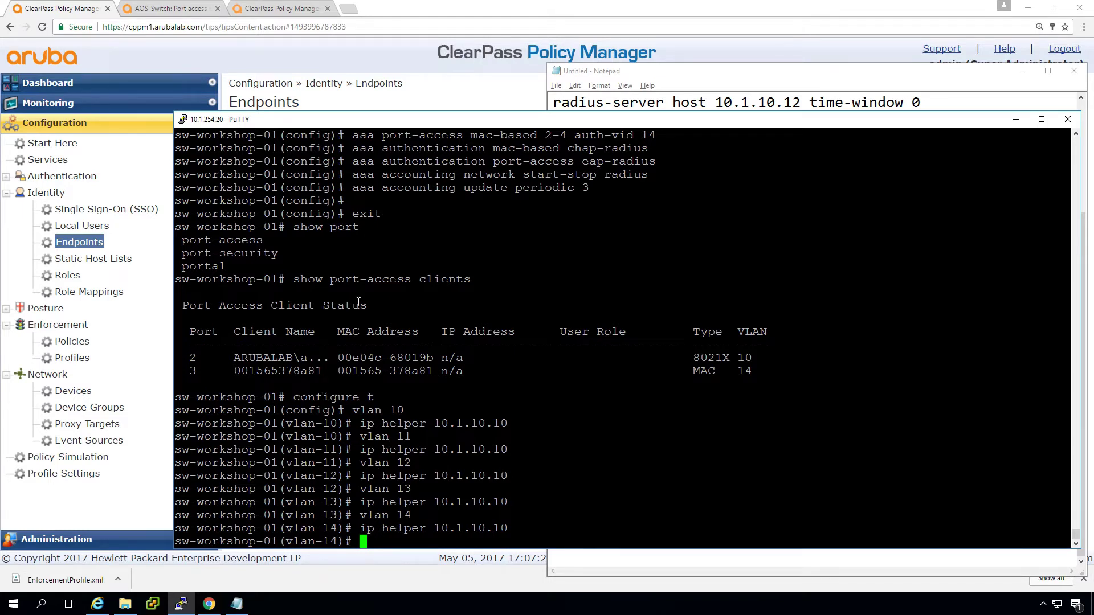
left_click(88, 243)
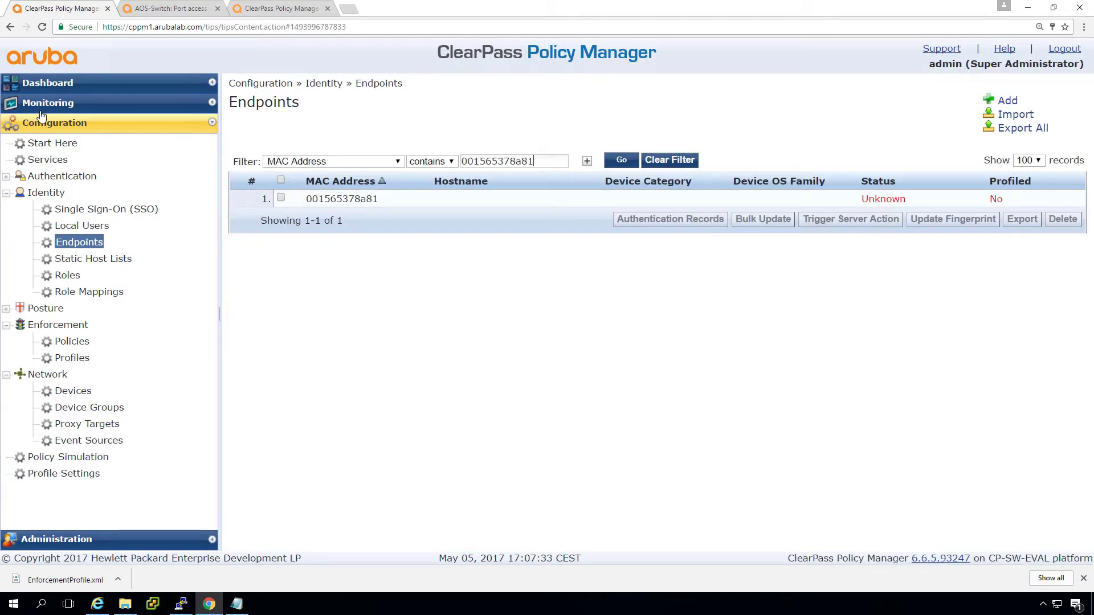
Open the newest MAC request in Access Tracker: profiled as a VoIP Phone, yet assigned ws_vlan14_untrust
left_click(49, 160)
left_click(56, 104)
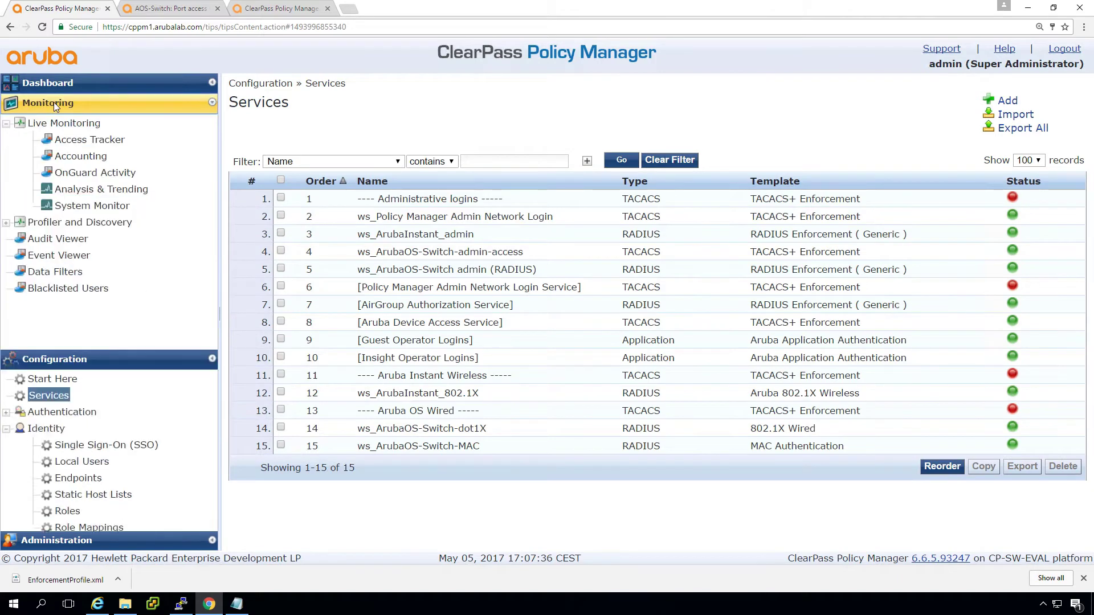
left_click(79, 142)
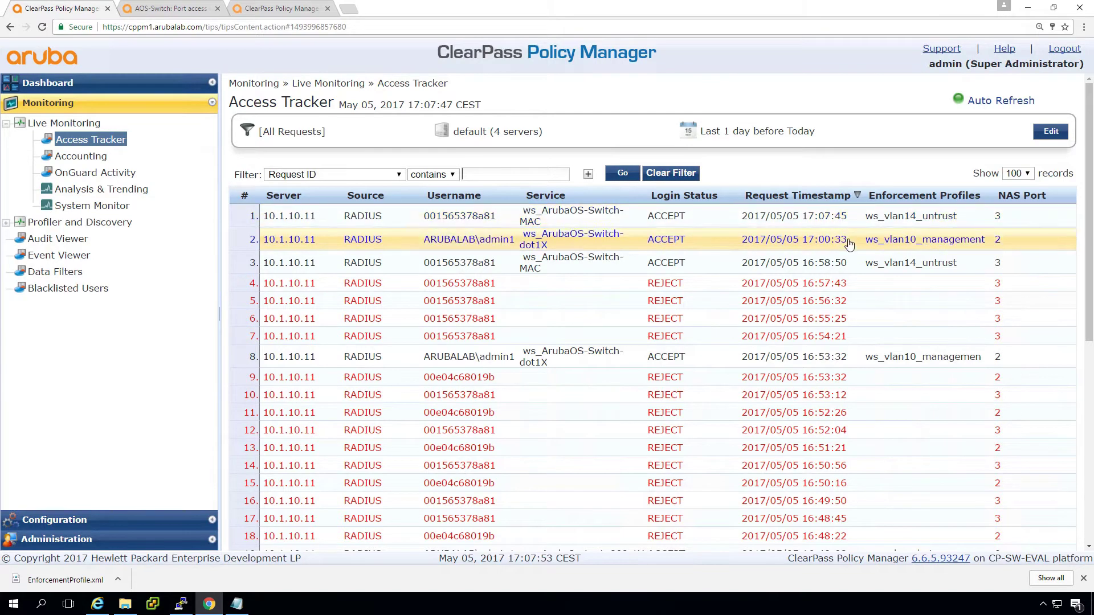
left_click(455, 216)
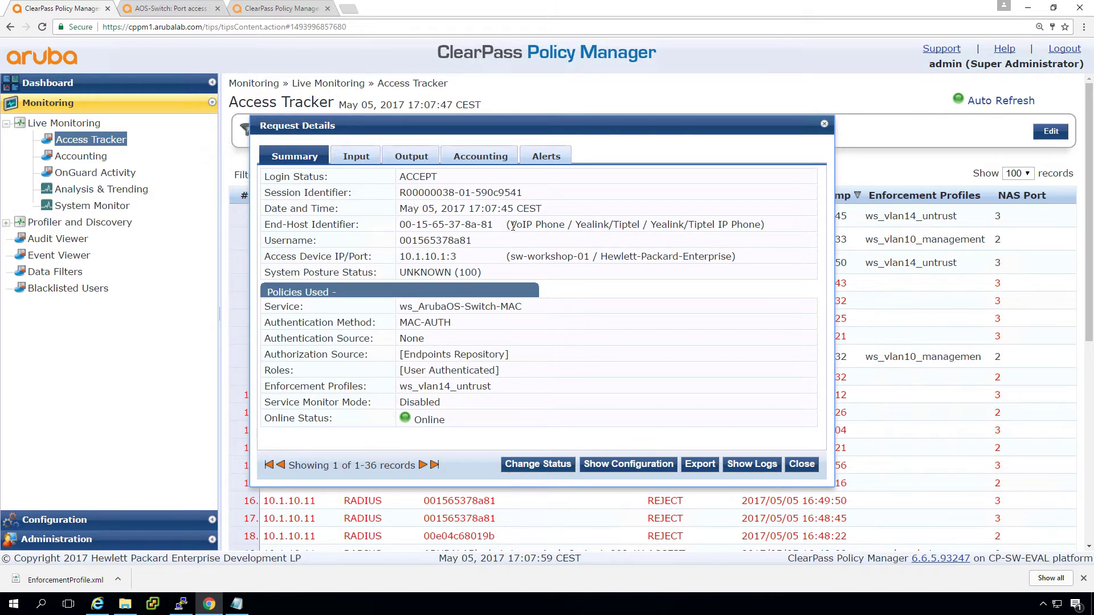
left_click_drag(511, 224, 775, 223)
left_click_drag(566, 226, 523, 227)
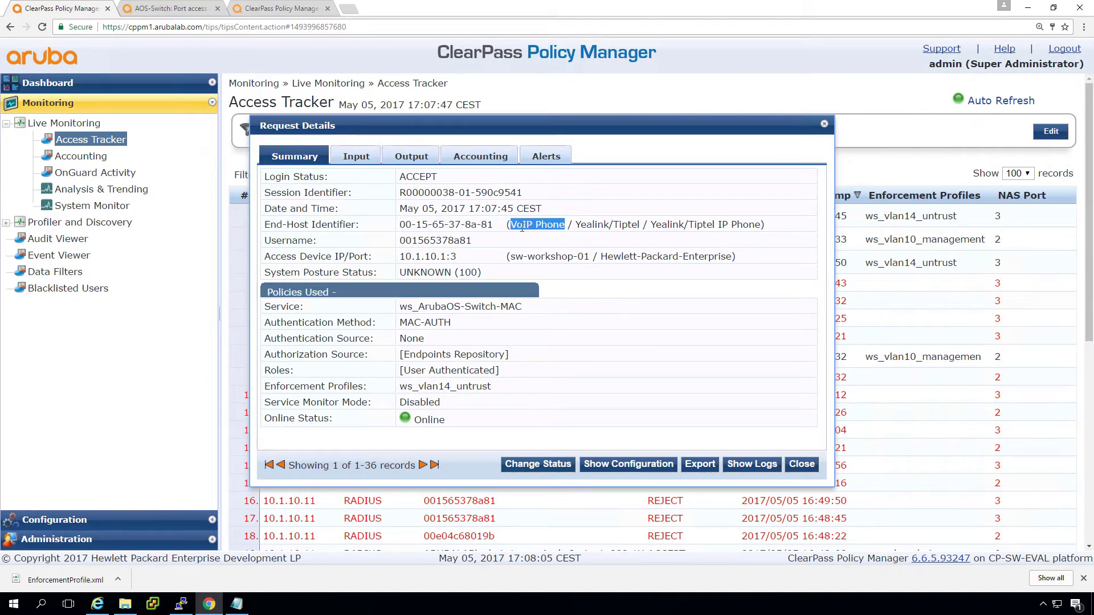
Send an HPE Terminate Session RADIUS CoA from the newest request's Change Status options
left_click(809, 463)
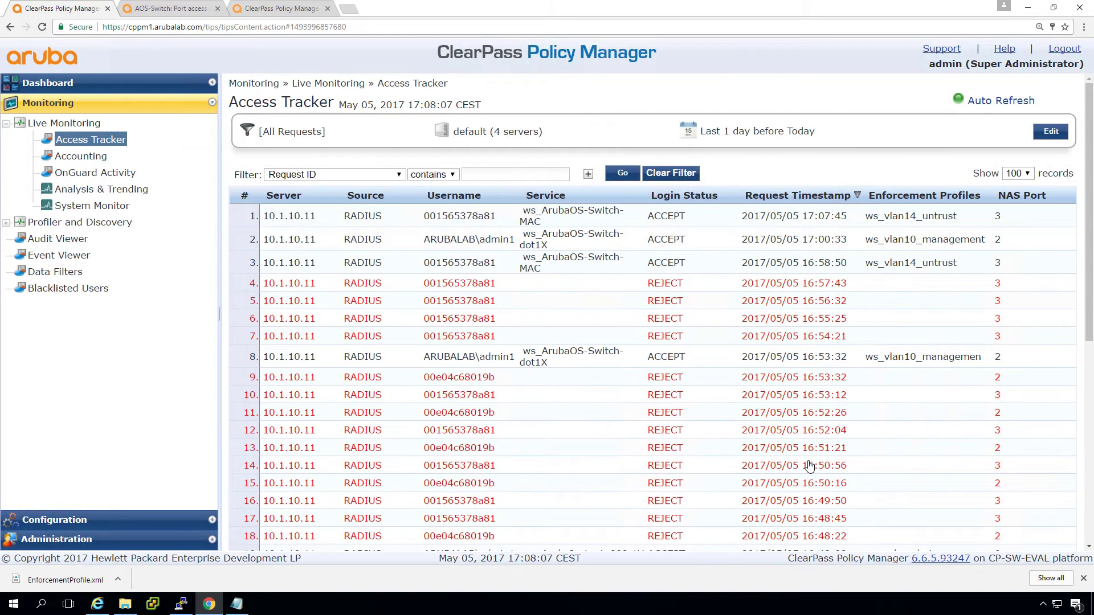
left_click(454, 219)
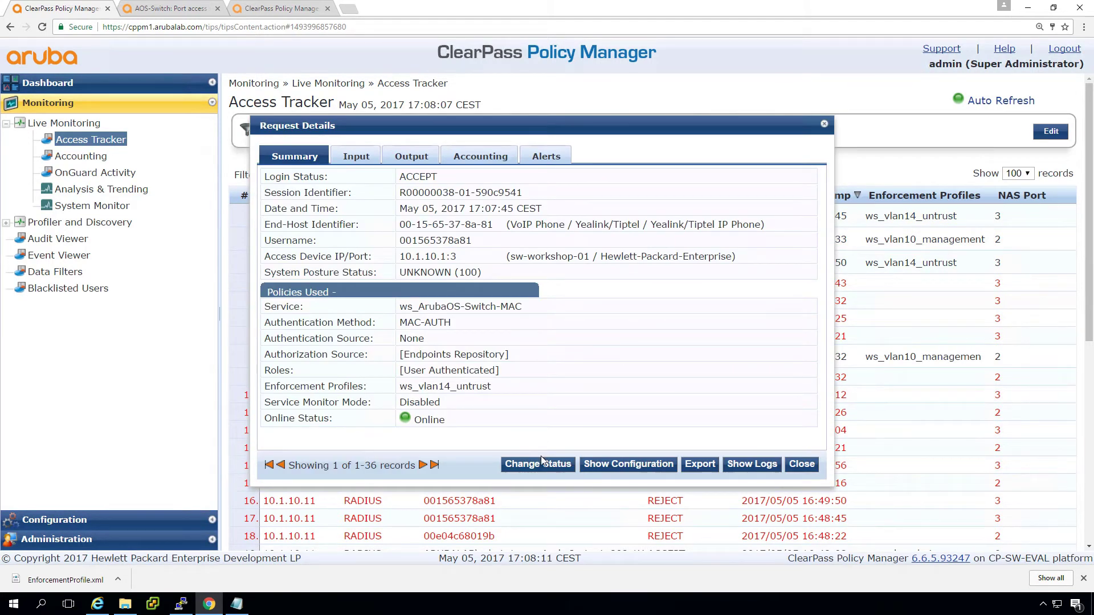
left_click(554, 465)
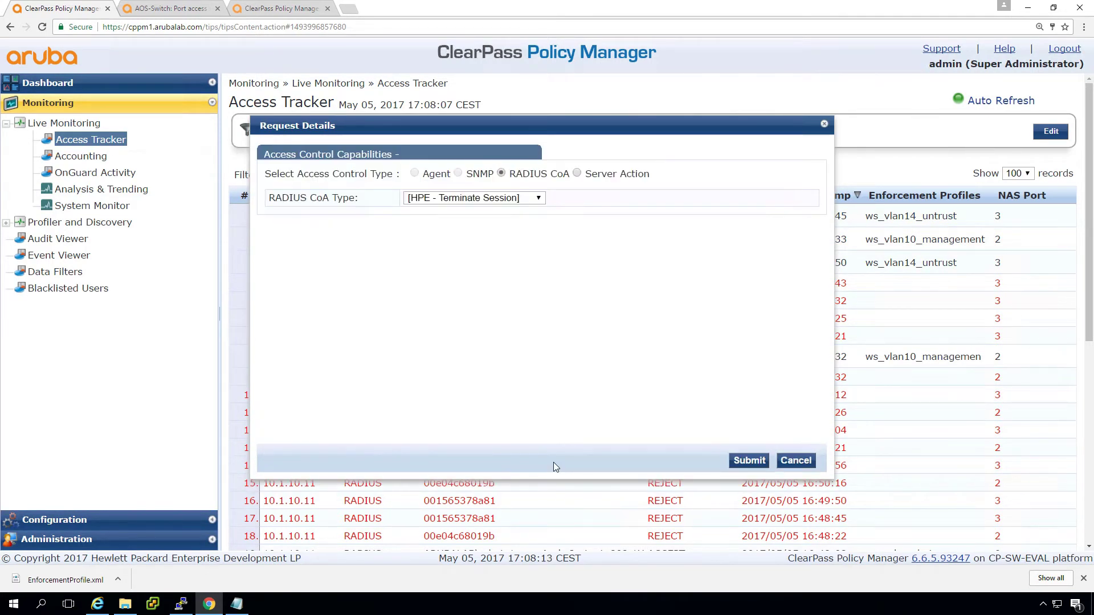
left_click(508, 202)
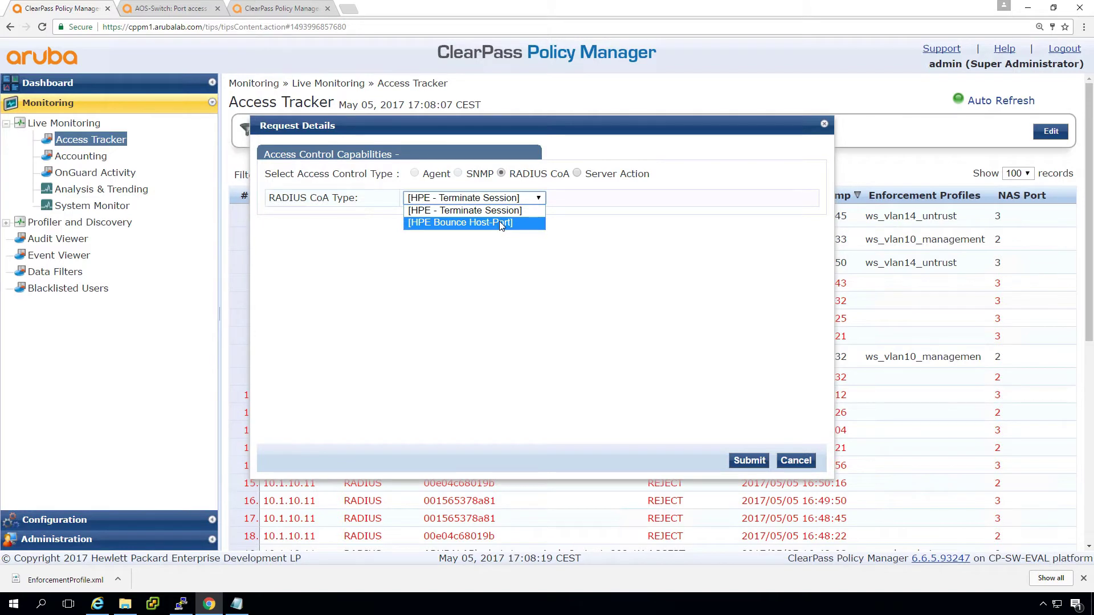
left_click(494, 212)
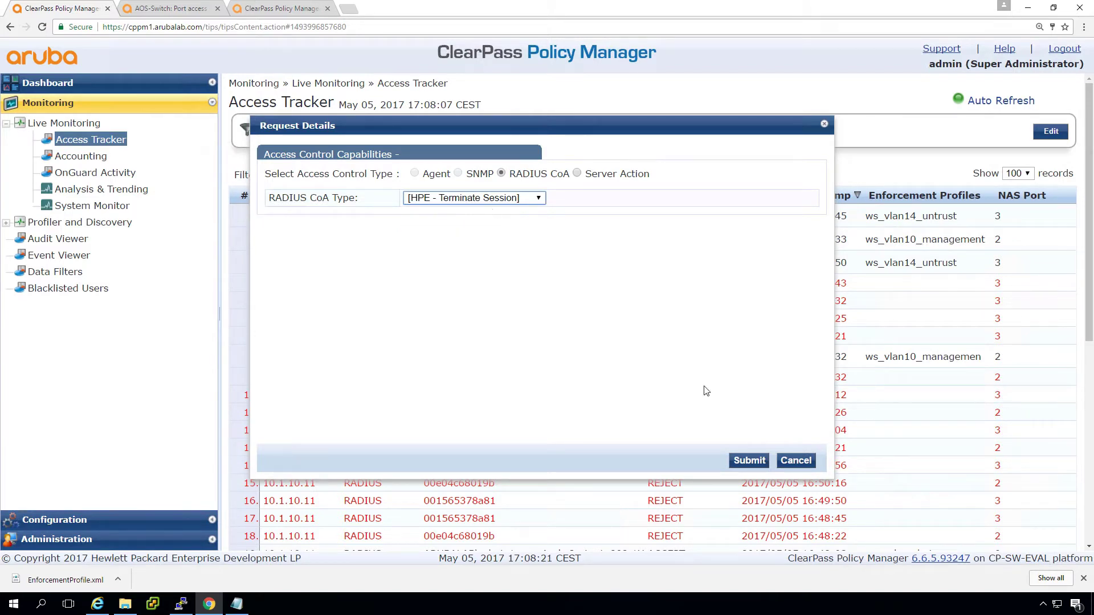
left_click(739, 460)
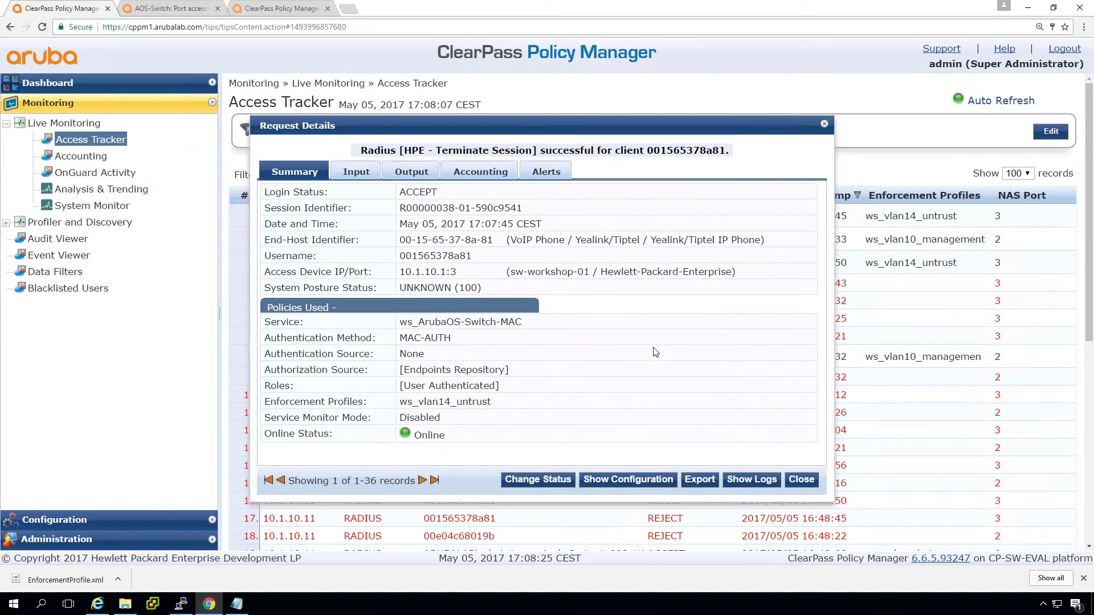
Refresh Access Tracker and verify the phone's new request received the ws_vlan12_voice profile
left_click(802, 480)
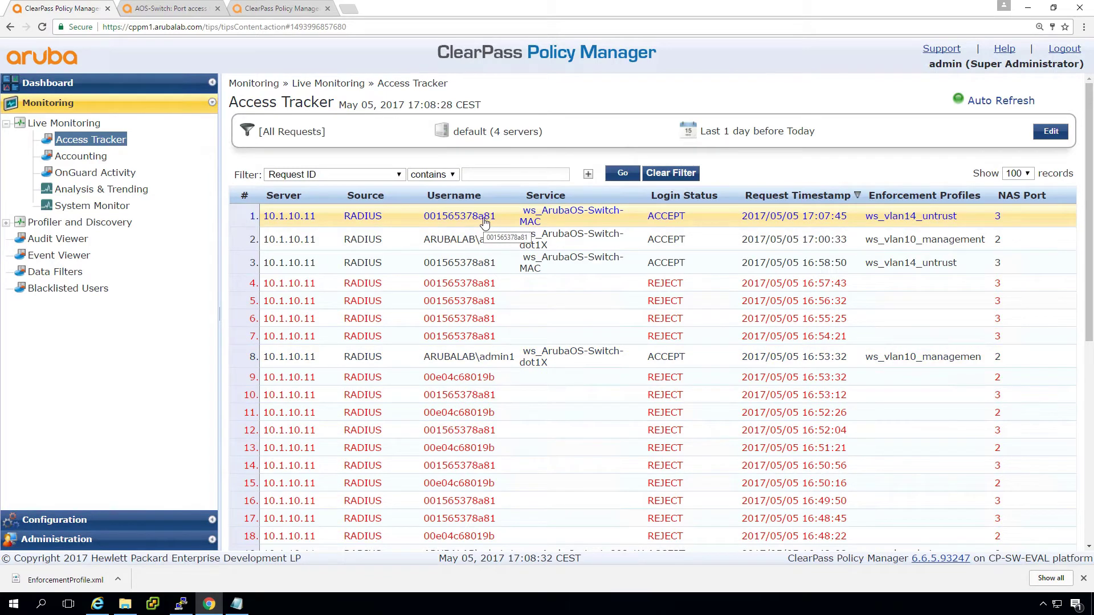
left_click(89, 140)
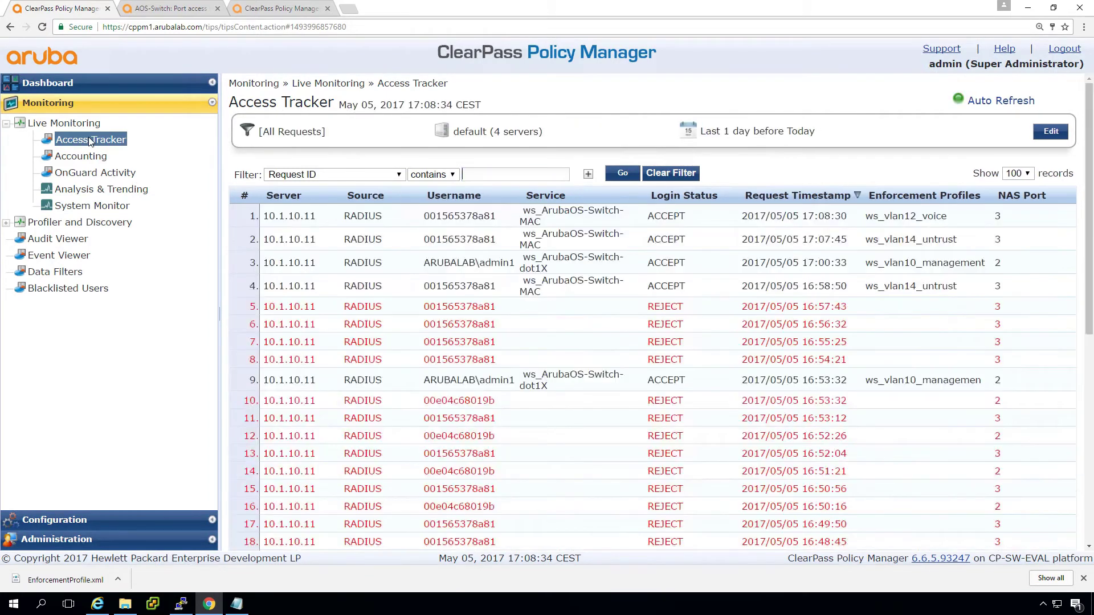
left_click(542, 214)
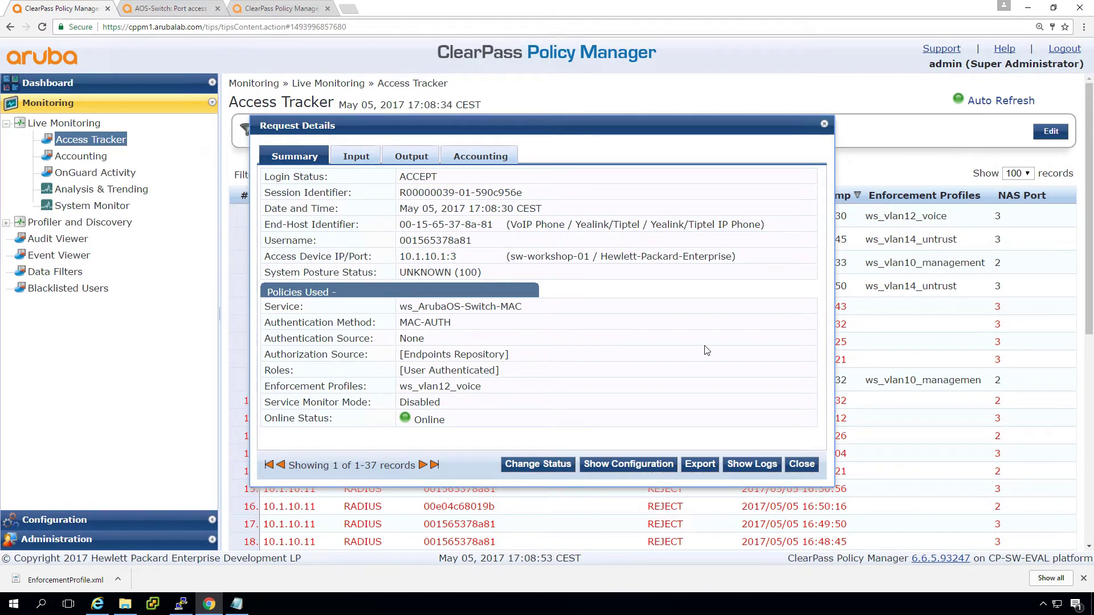
left_click(802, 465)
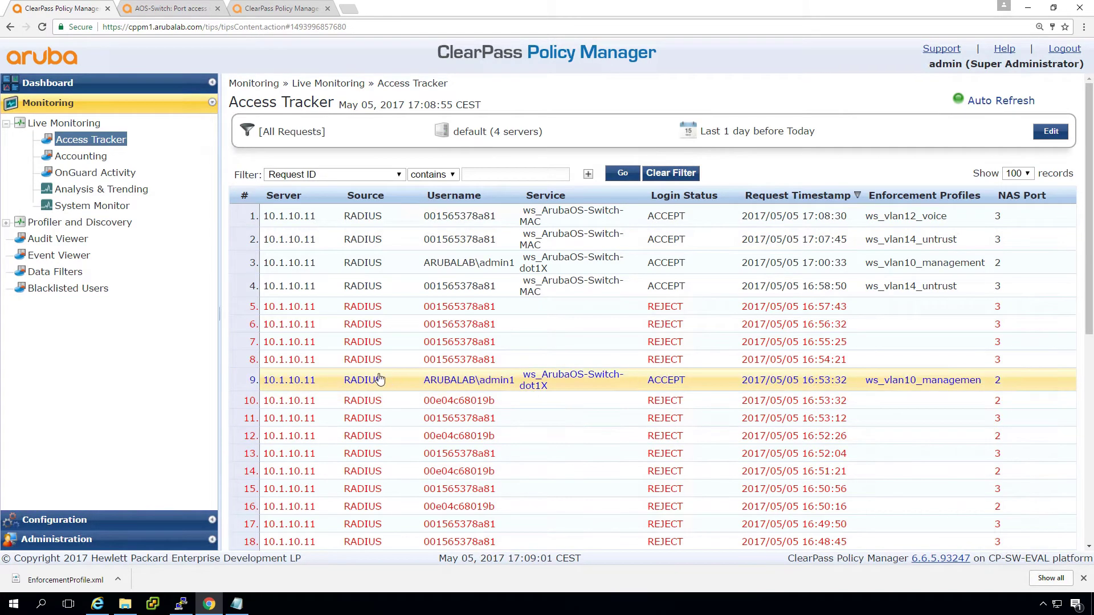
left_click(54, 520)
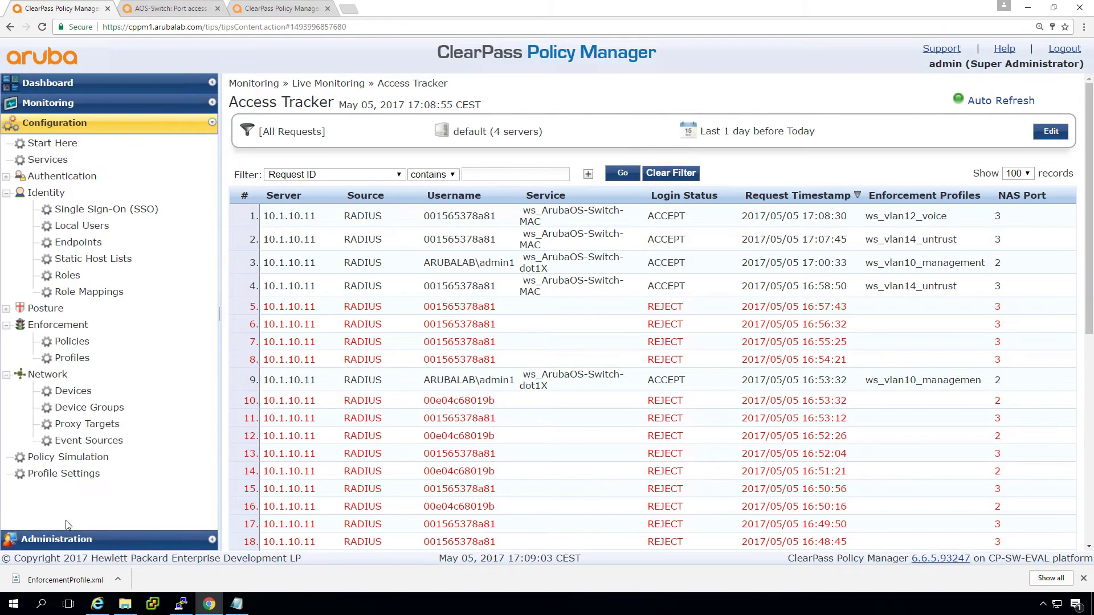
Tick Profile Endpoints on ws_ArubaOS-Switch-MAC's Service tab and bring up its Profiler tab
left_click(47, 161)
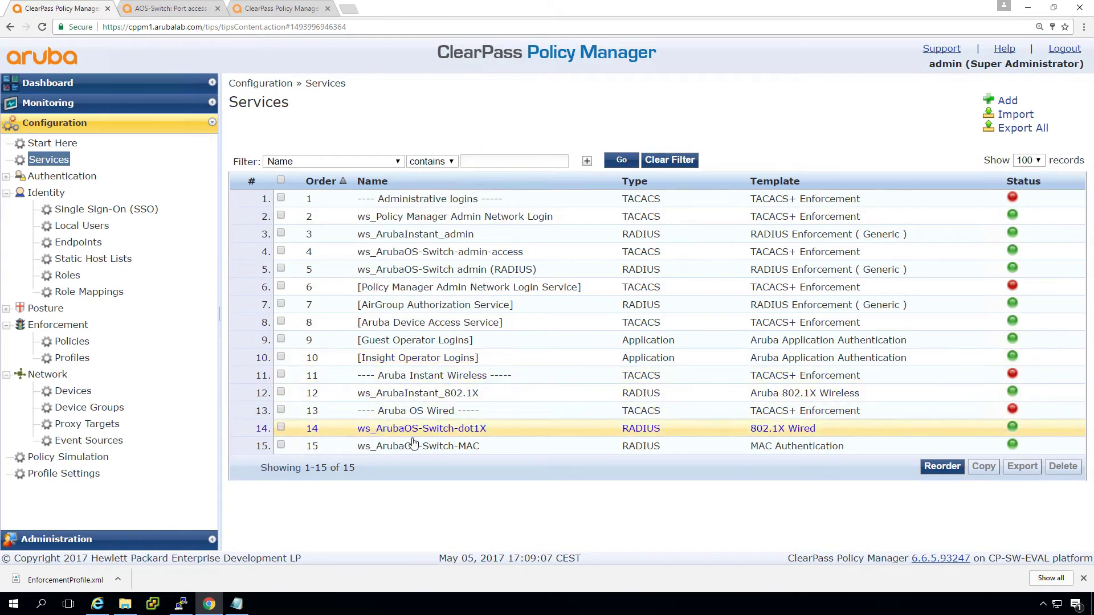
left_click(420, 447)
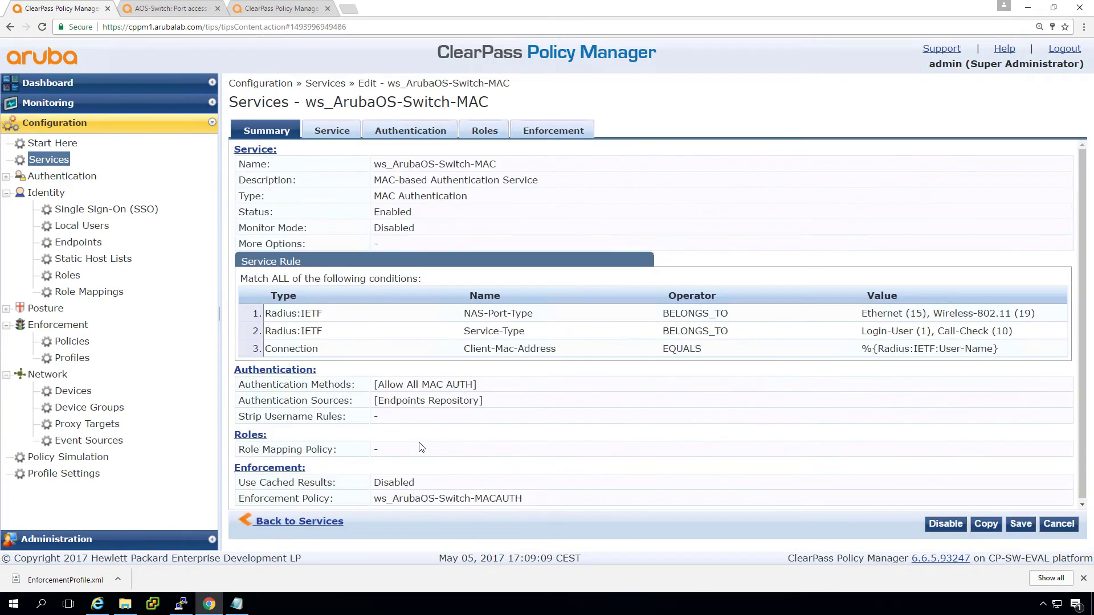
left_click(332, 132)
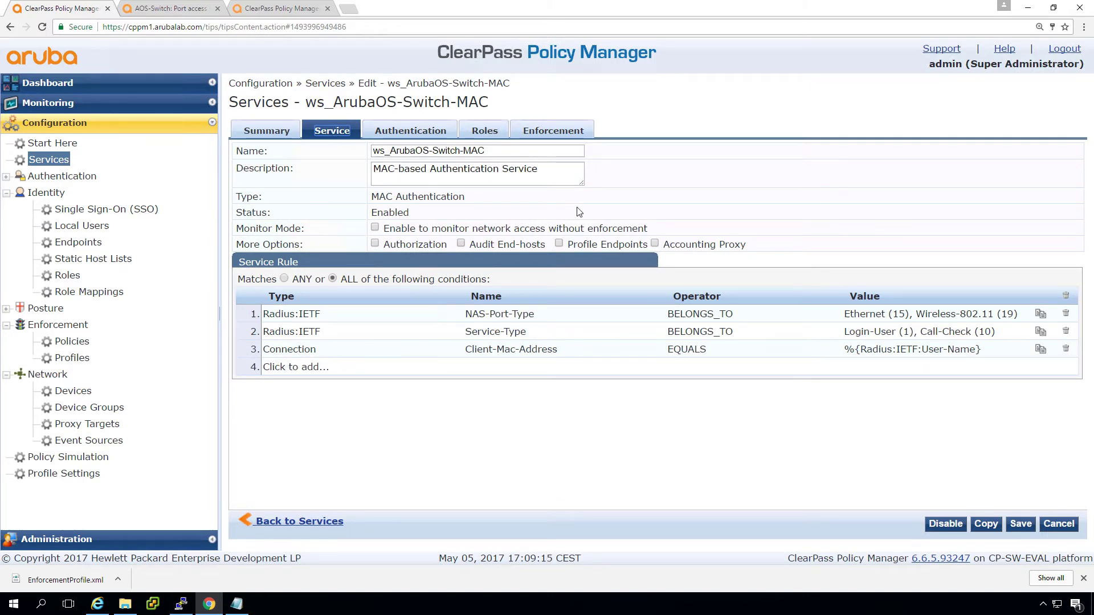
left_click(559, 244)
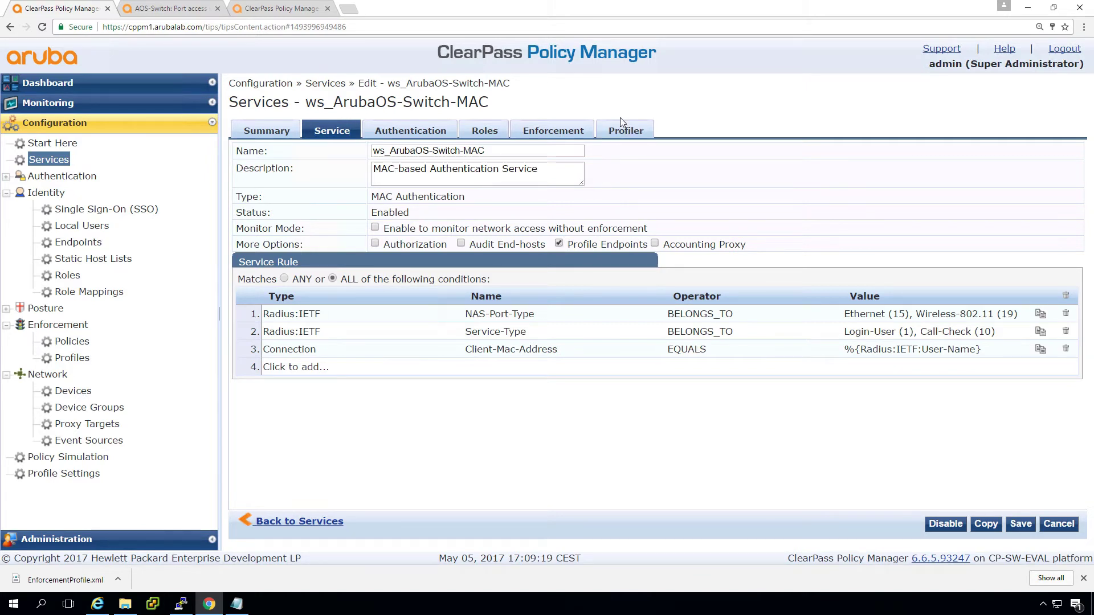
left_click(648, 135)
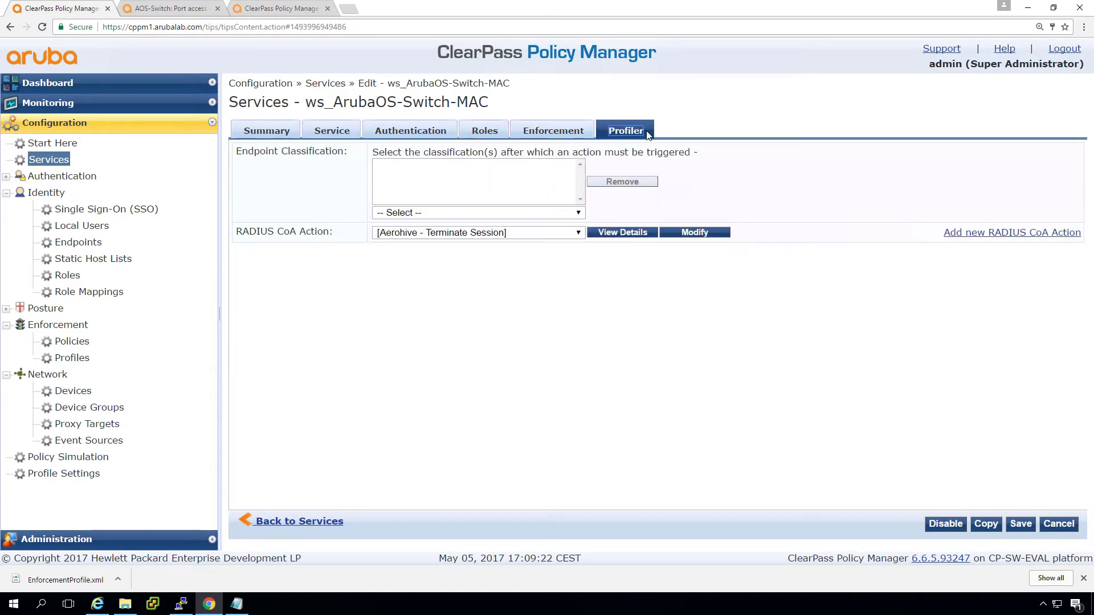
Set Any Category / OS Family / Name to trigger an HPE Bounce Host-Port CoA, then save
left_click(433, 212)
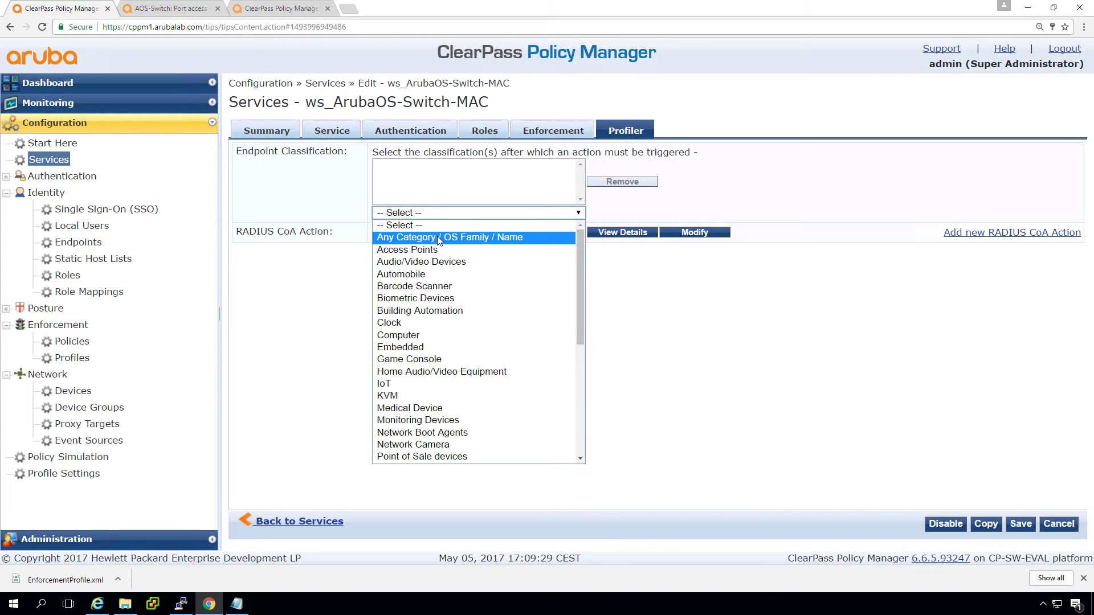
left_click(439, 237)
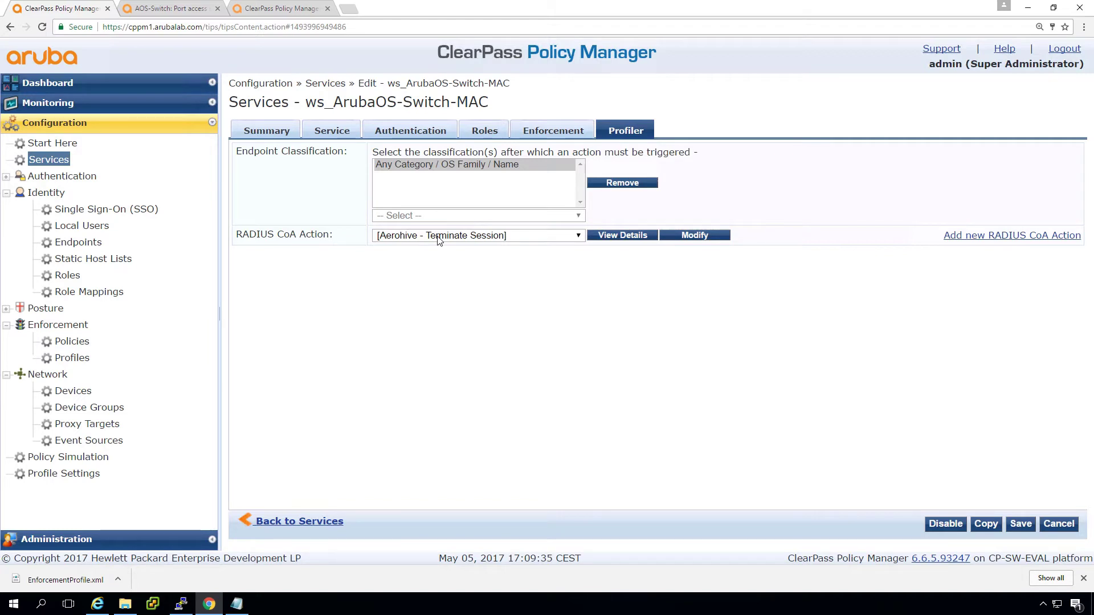
left_click(439, 239)
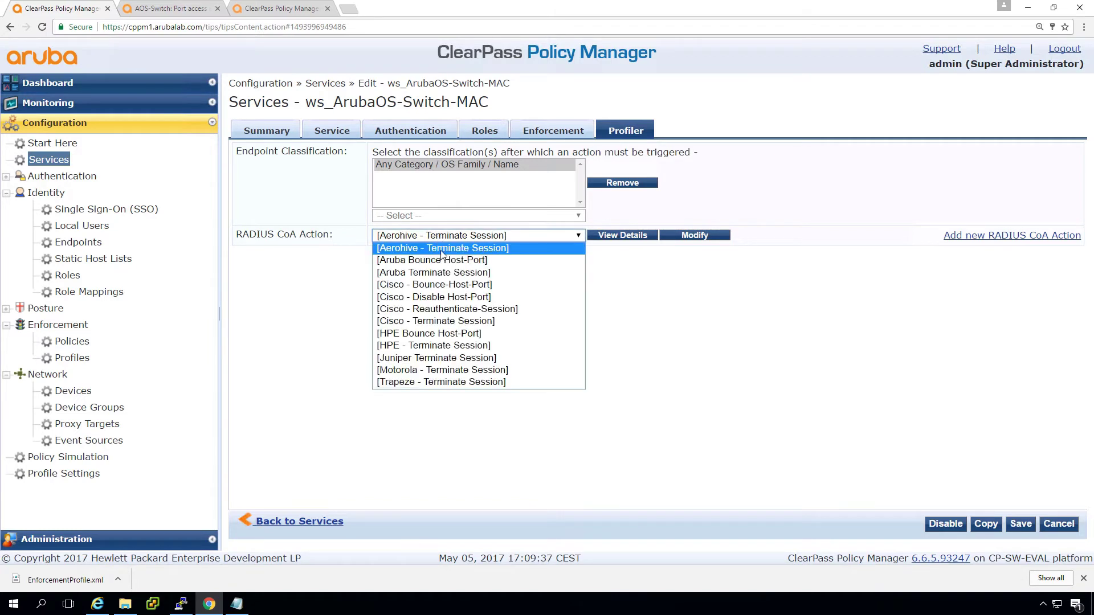
left_click(439, 334)
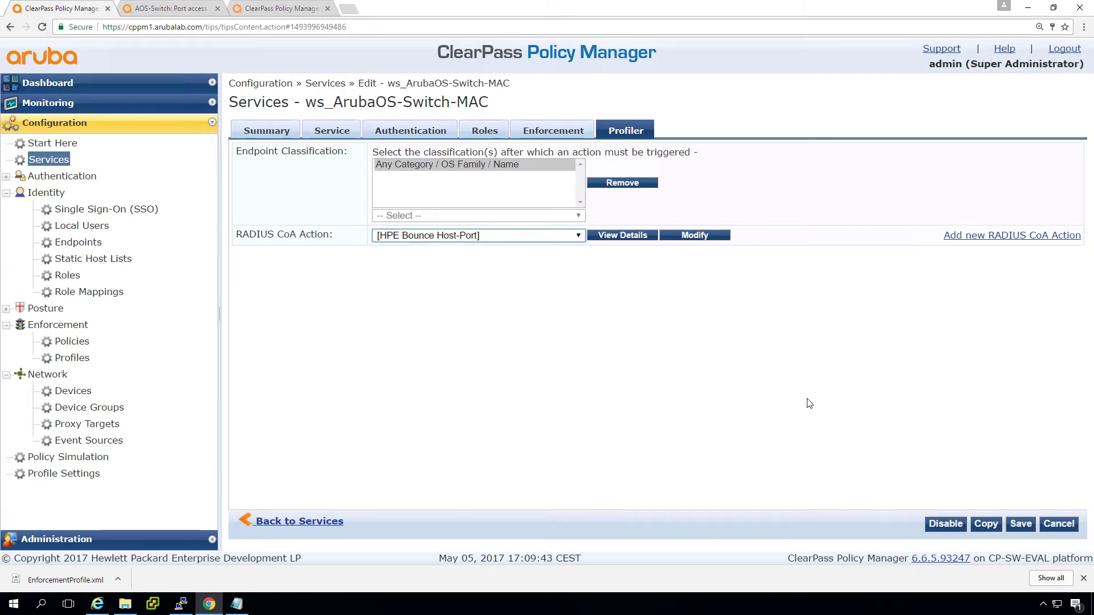
left_click(1020, 524)
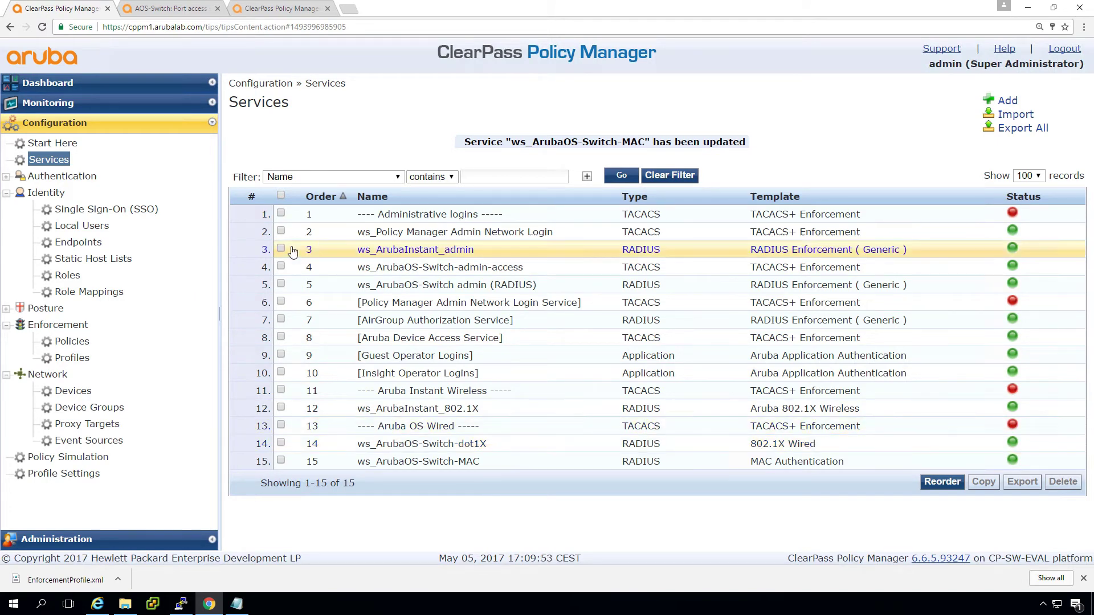
Go to Monitoring > Access Tracker to view the latest MAC authentication requests
left_click(47, 104)
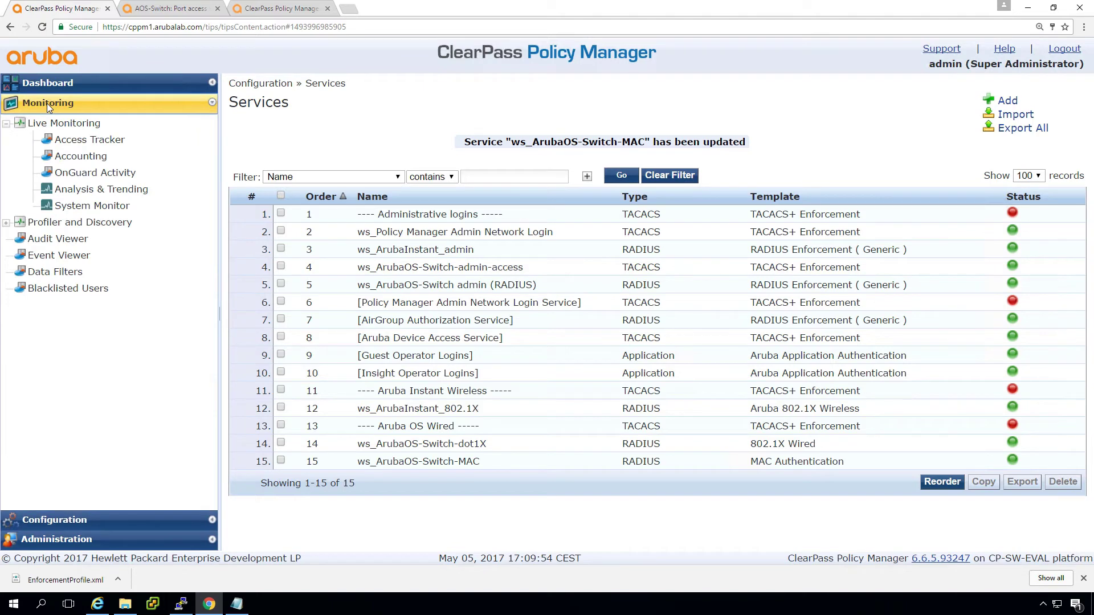
left_click(83, 141)
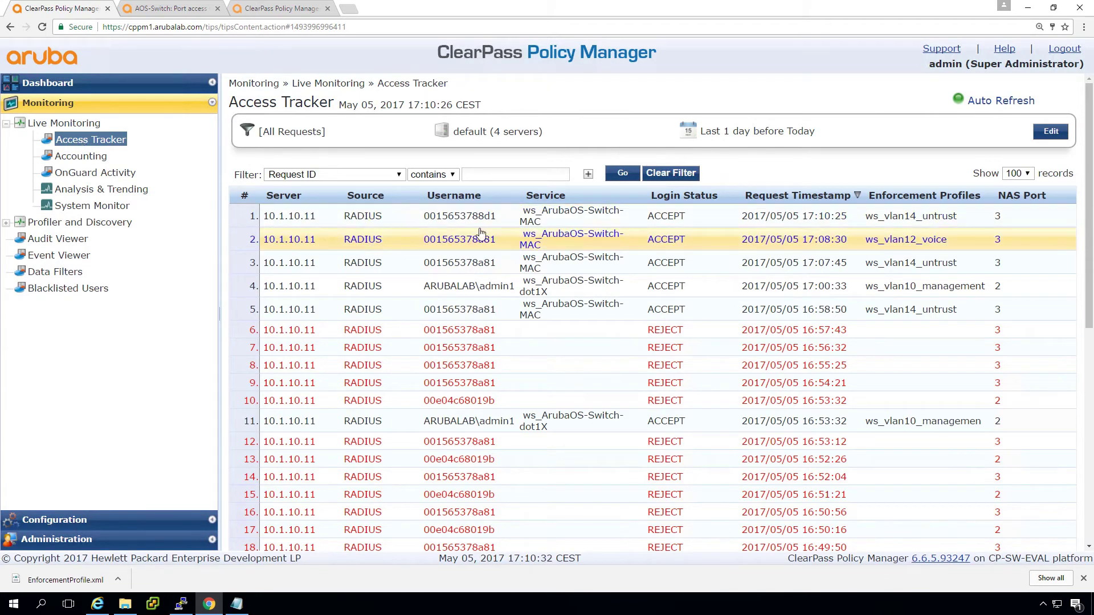
Confirm the phone request's HPE Bounce Host-Port CoA succeeded, then open the newest ws_vlan12_voice request
left_click(465, 219)
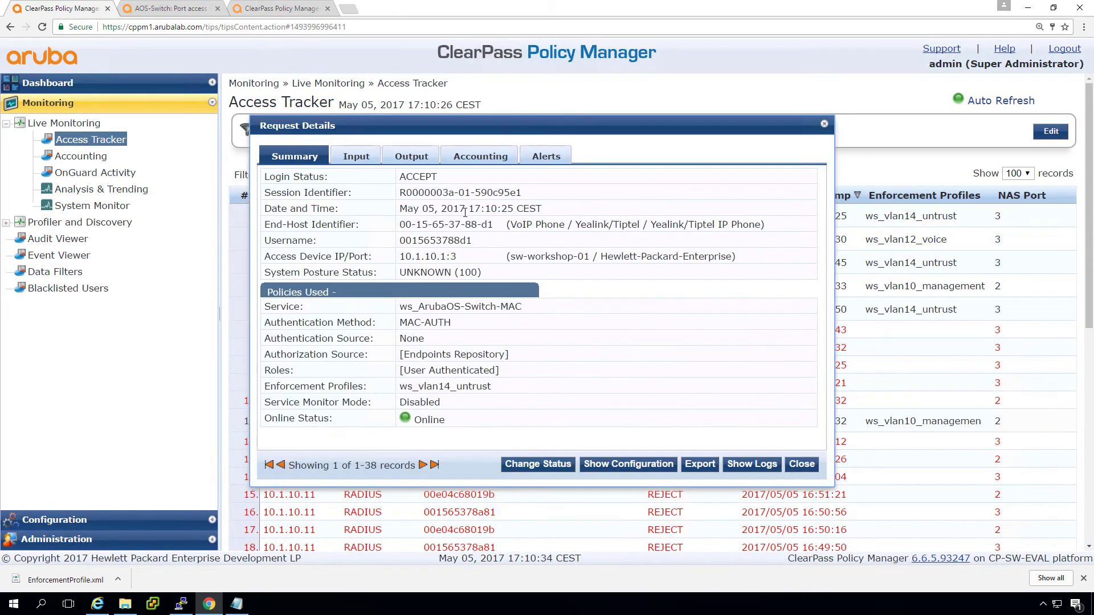
left_click(803, 464)
left_click(592, 295)
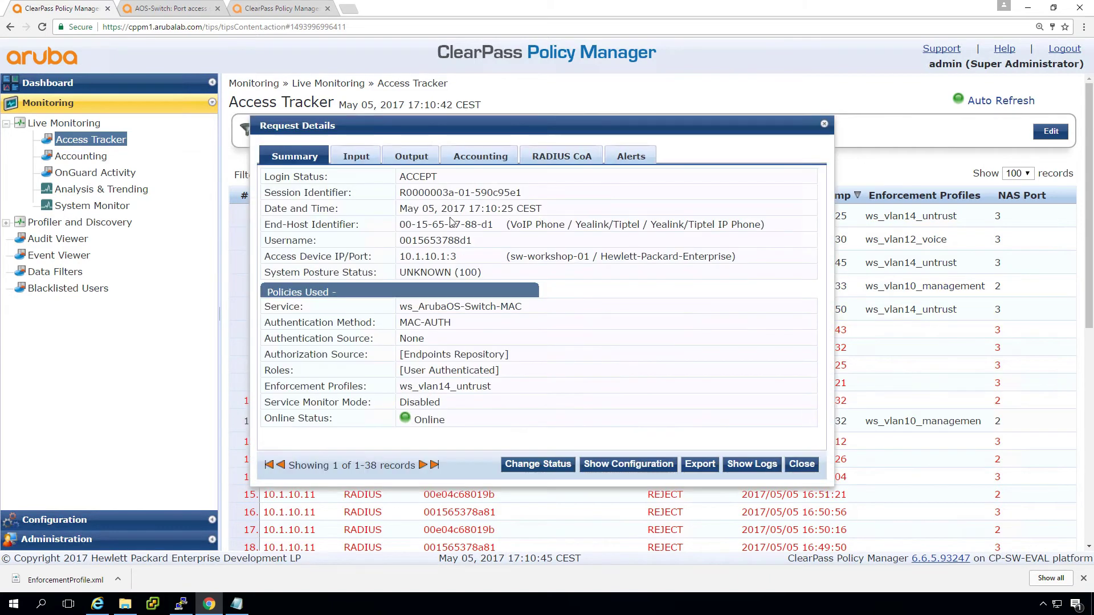
left_click(557, 164)
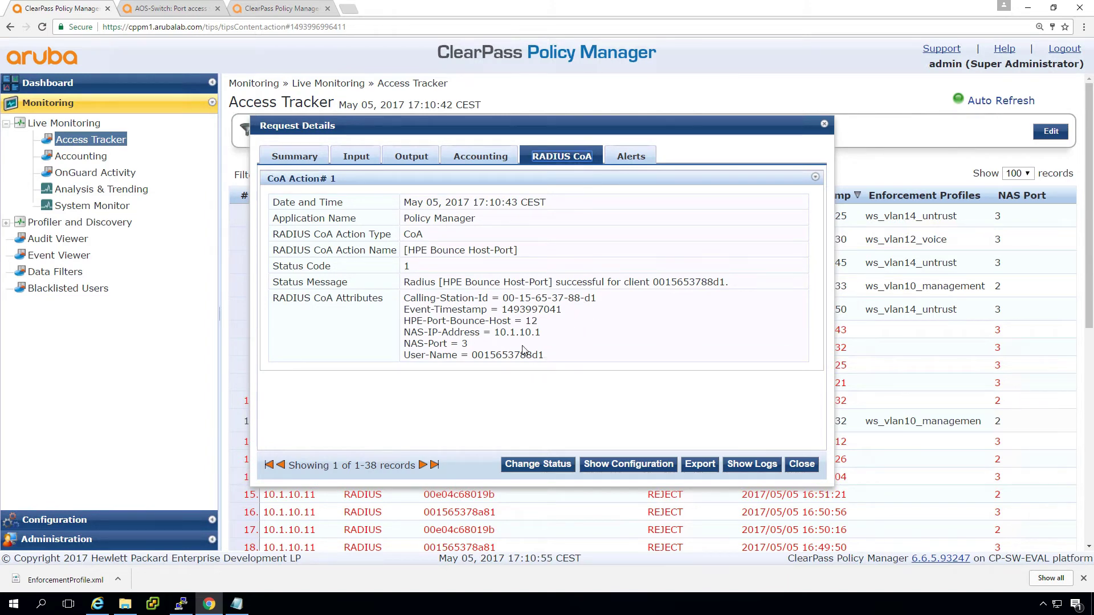
left_click(810, 466)
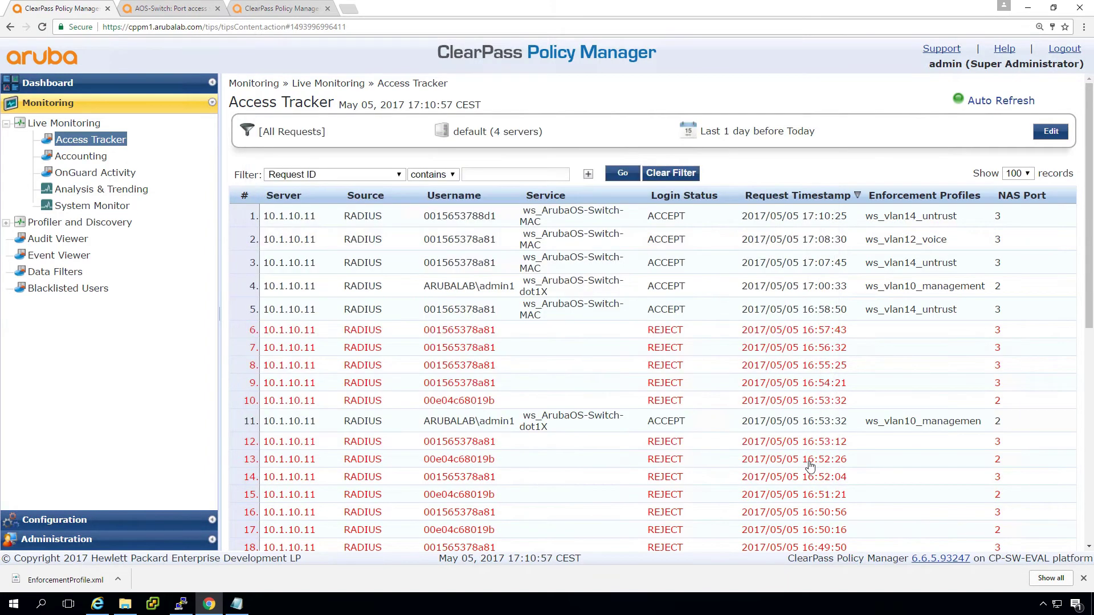
left_click(89, 140)
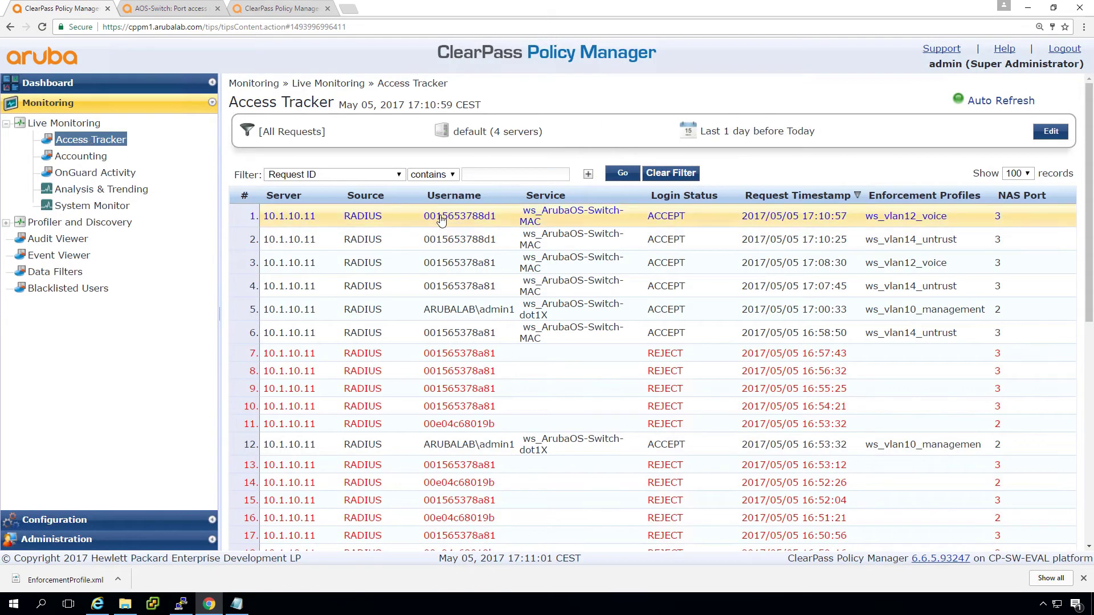
left_click(480, 216)
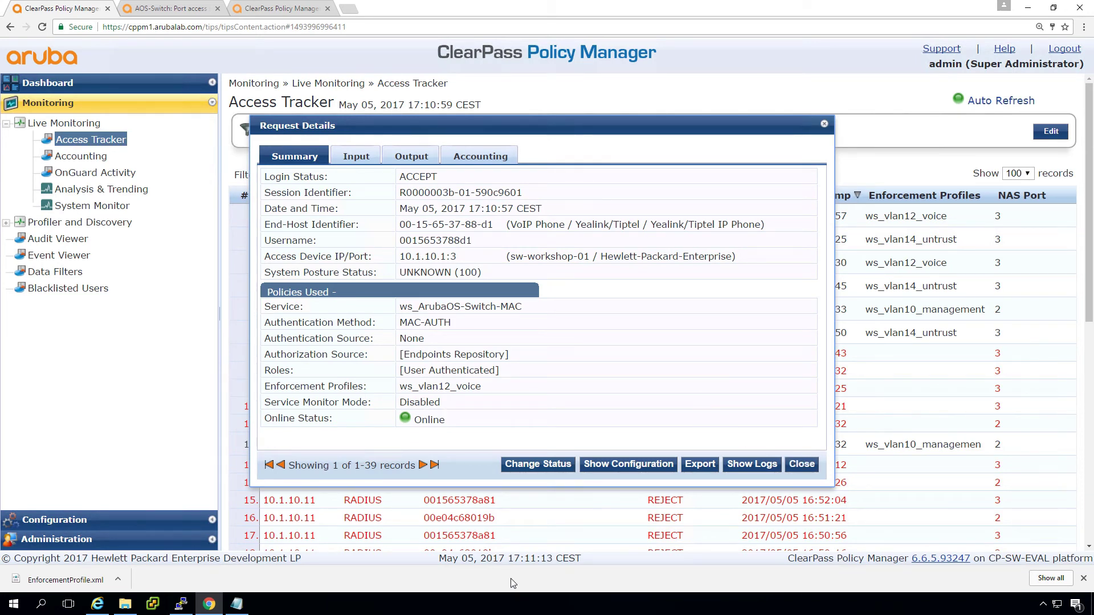
Rerun 'show port-access clients' on the switch to confirm the port 3 phone is in VLAN 12
left_click(181, 604)
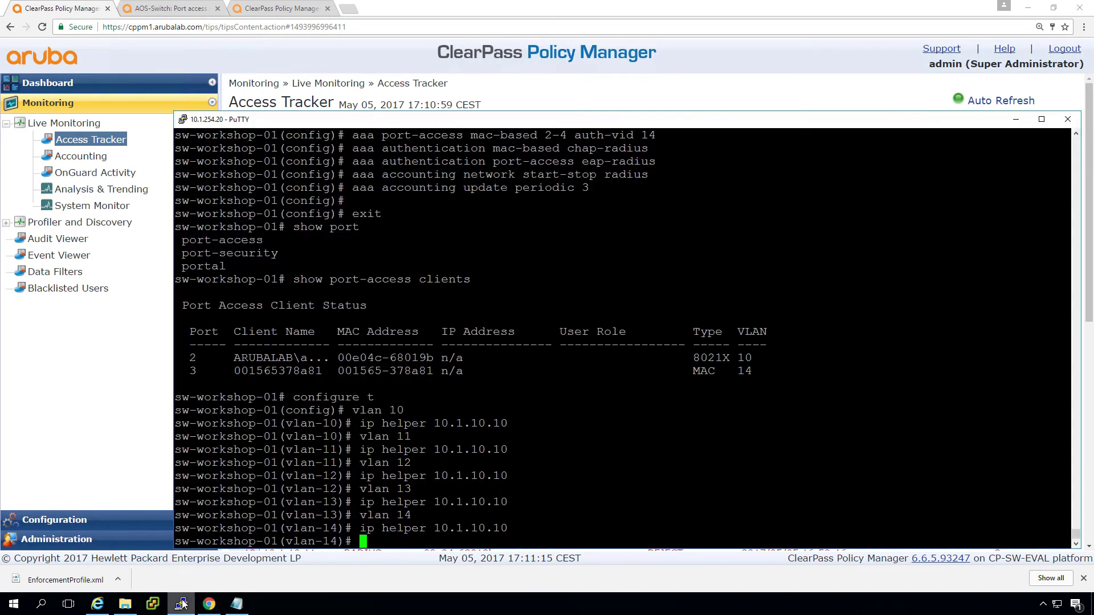
key("Up")
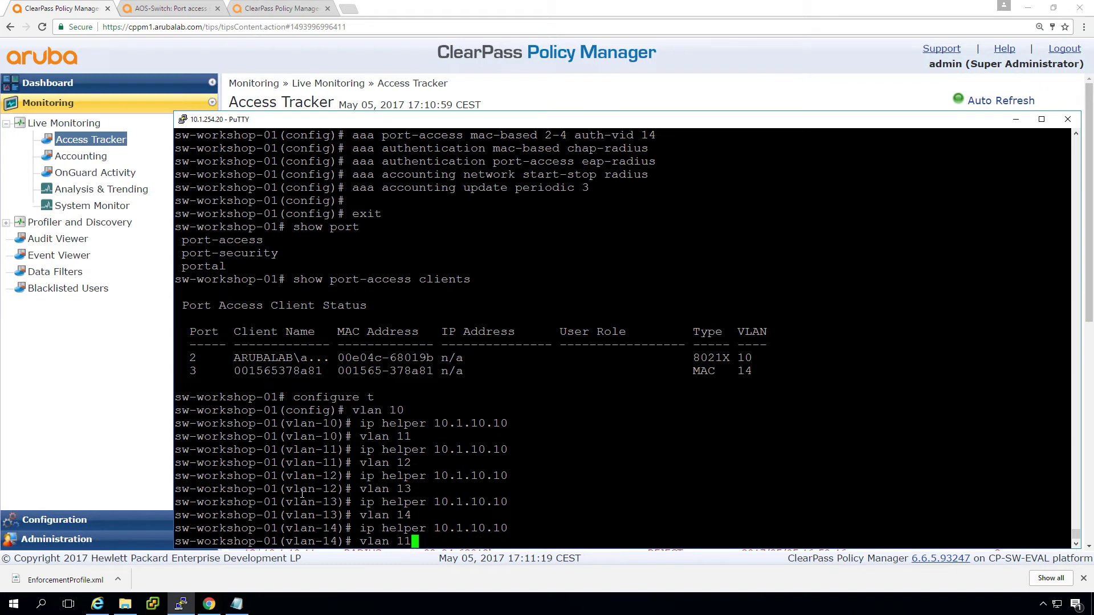
key("Up")
key("Up")
key("Up")
key("Up")
key("Up")
key("Up")
key("Up")
key("Up")
key("Up")
key("Up")
key("Up")
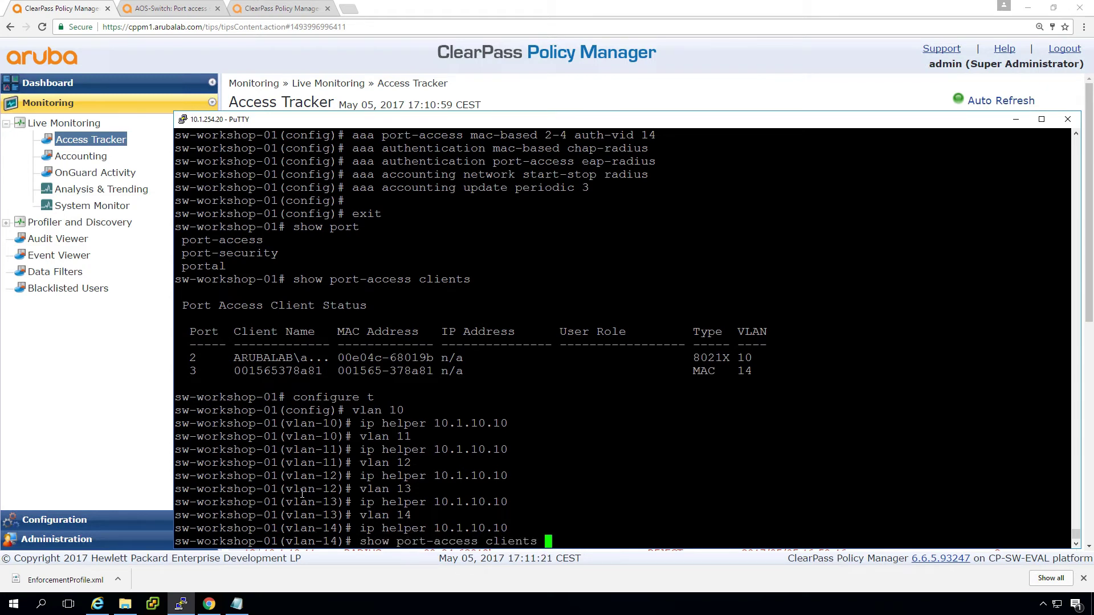
key("Return")
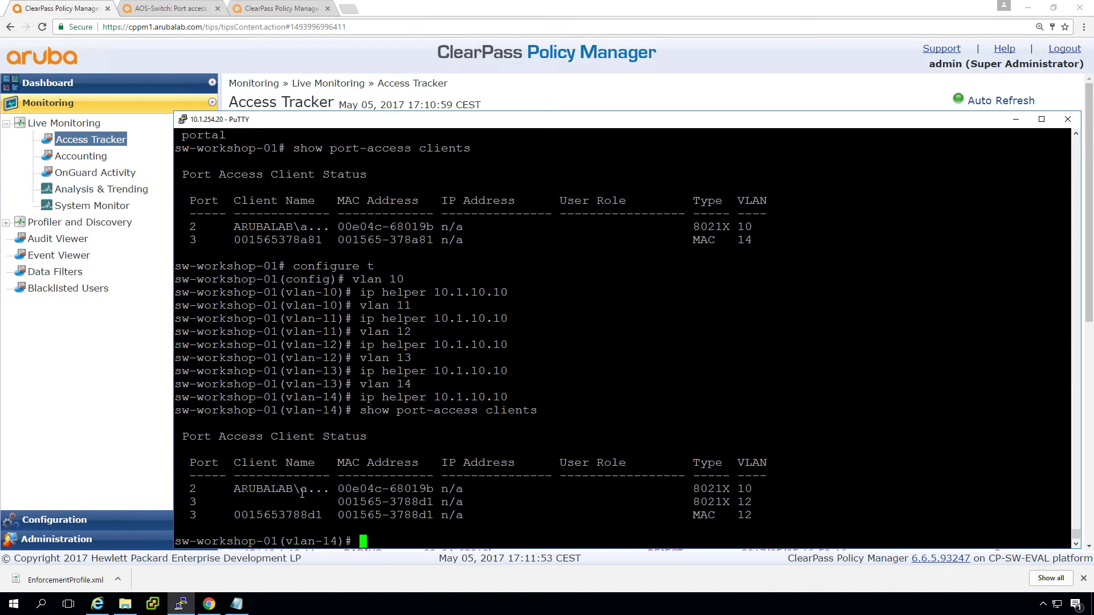
key("alt+Tab")
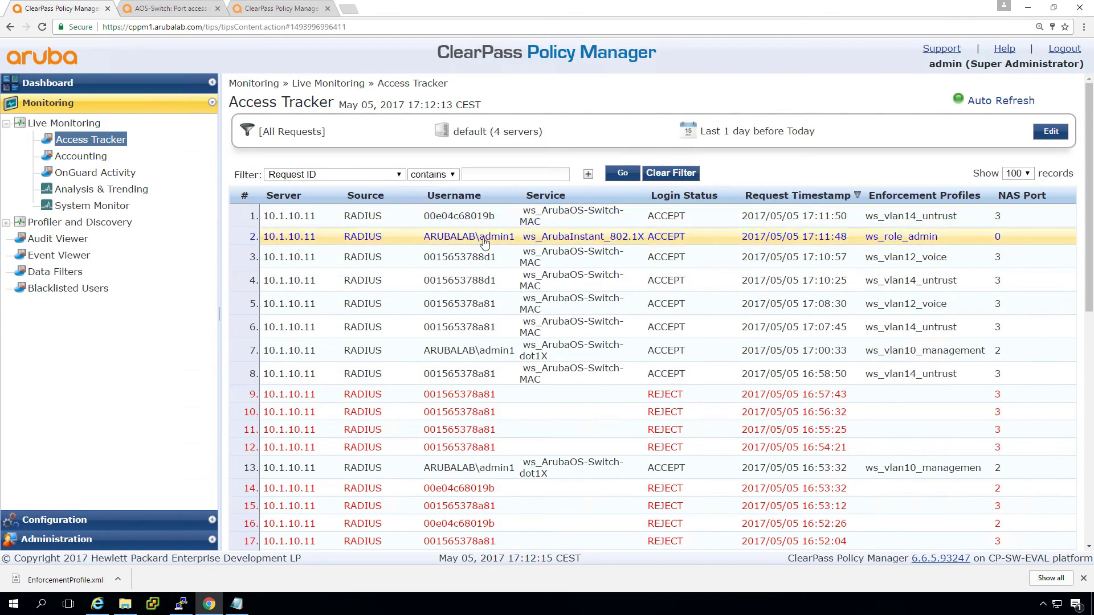
Review the ws_ArubaInstant_802.1X ws_role_admin request details, then bring up the Windows 10 test VM
left_click(502, 238)
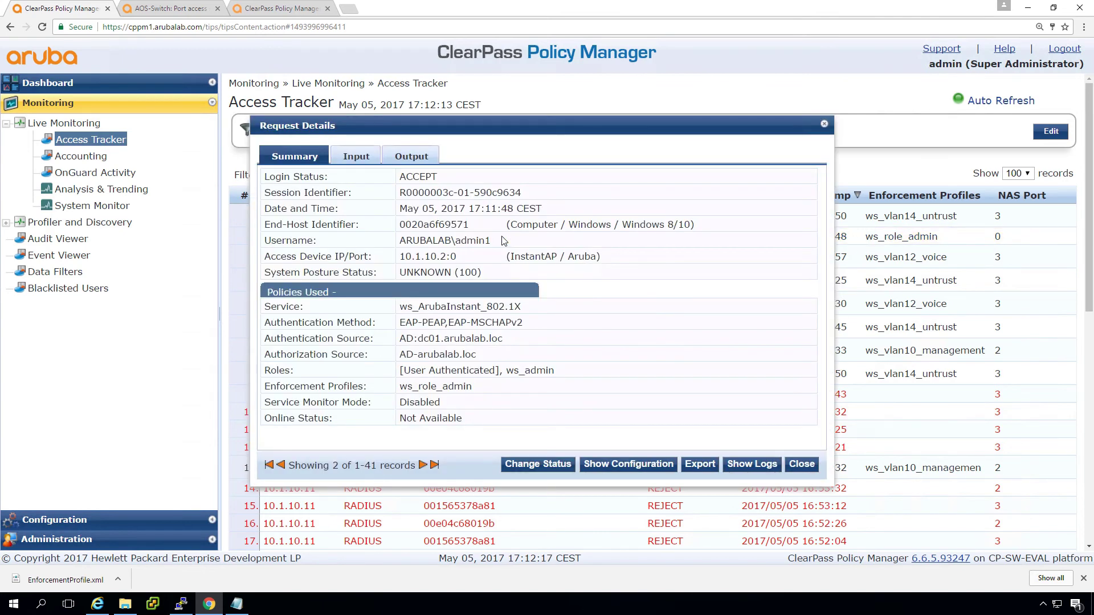
left_click(800, 463)
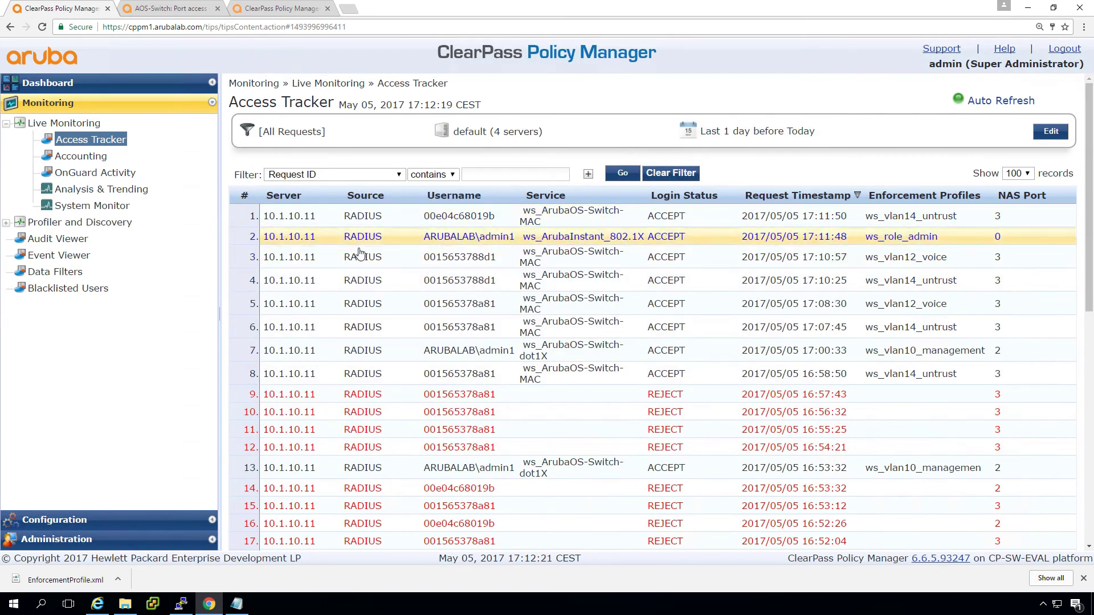
left_click(181, 602)
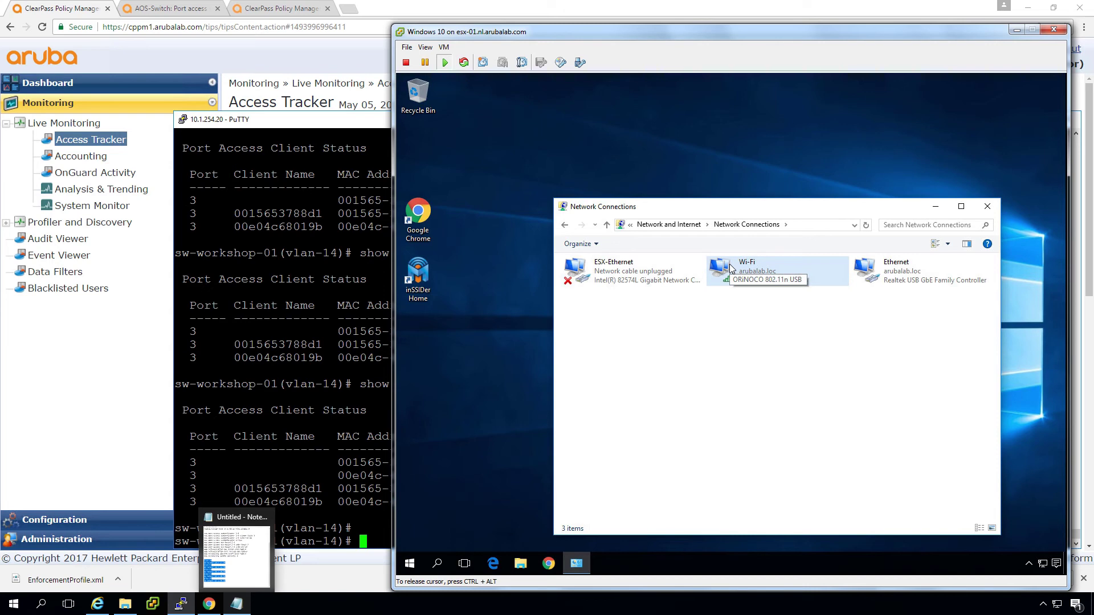
Rerun 'show port-access clients', showing the admin session in VLAN 10 and the phone in VLAN 12
left_click(307, 427)
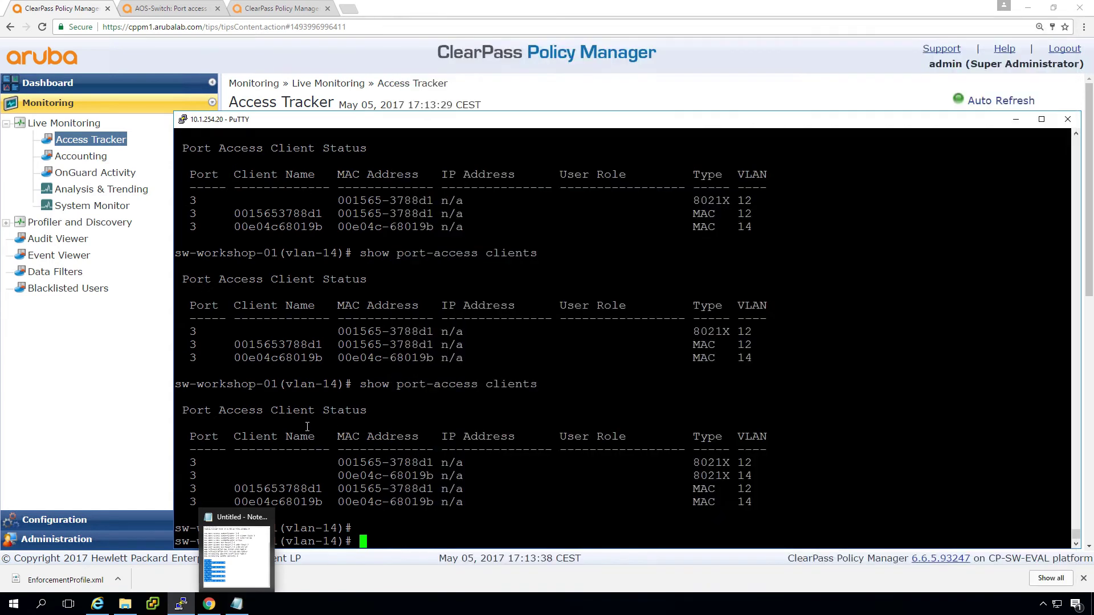
key("Return")
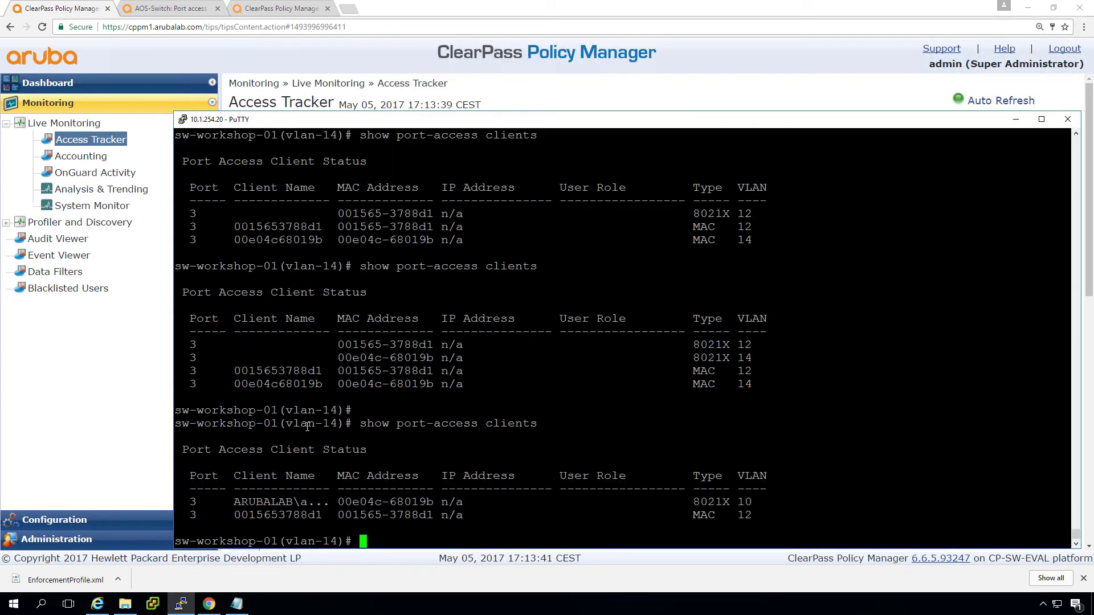